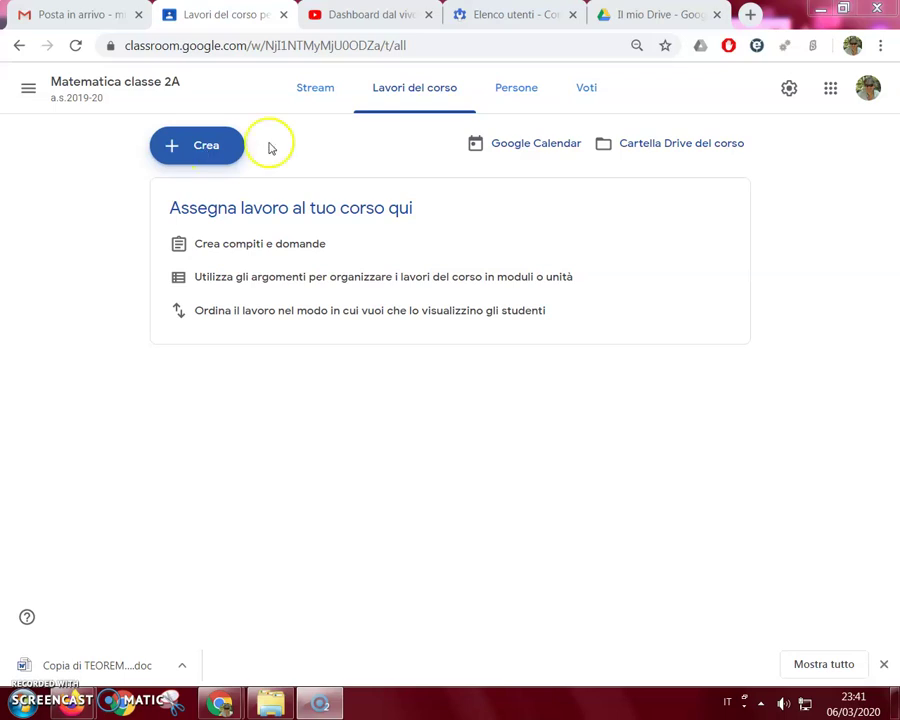
Step: Add a new topic named "Teorema di Pitagora" to the course work
click(208, 150)
click(232, 328)
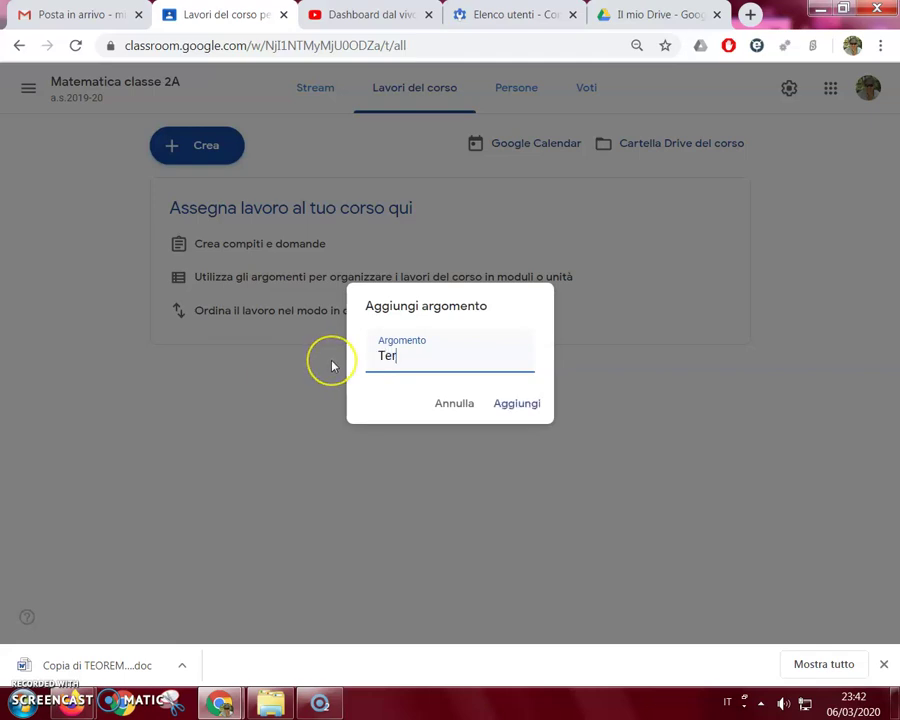
text(Tero)
key(BackSpace)
key(BackSpace)
text(orema di Pitagora)
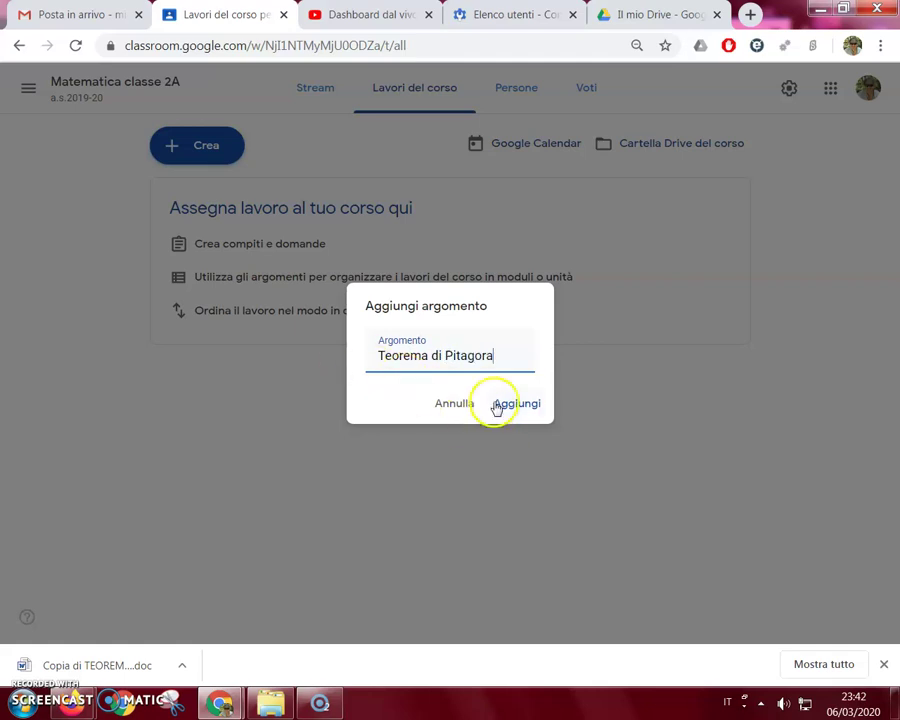
click(505, 404)
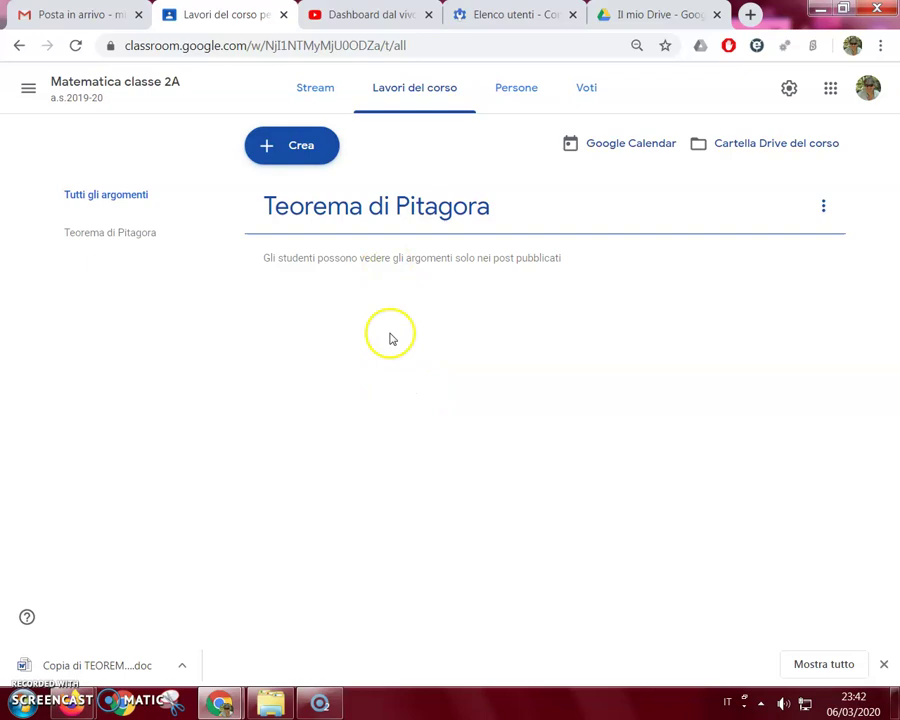
Step: Create a new material post titled "Lezine 10 maggio: definizione Teorema di Pitagora"
click(302, 155)
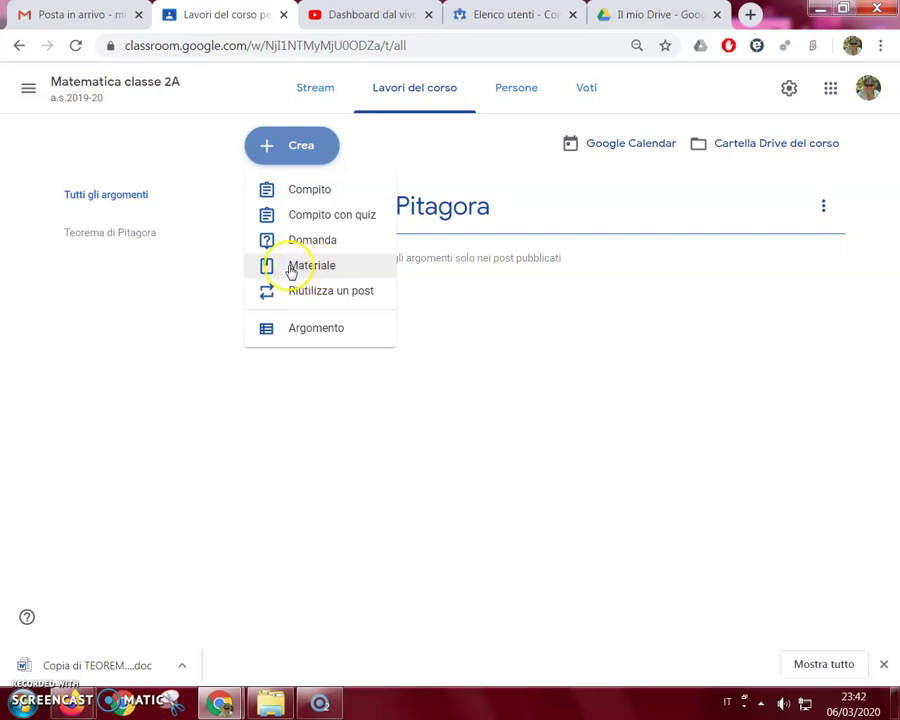
click(312, 267)
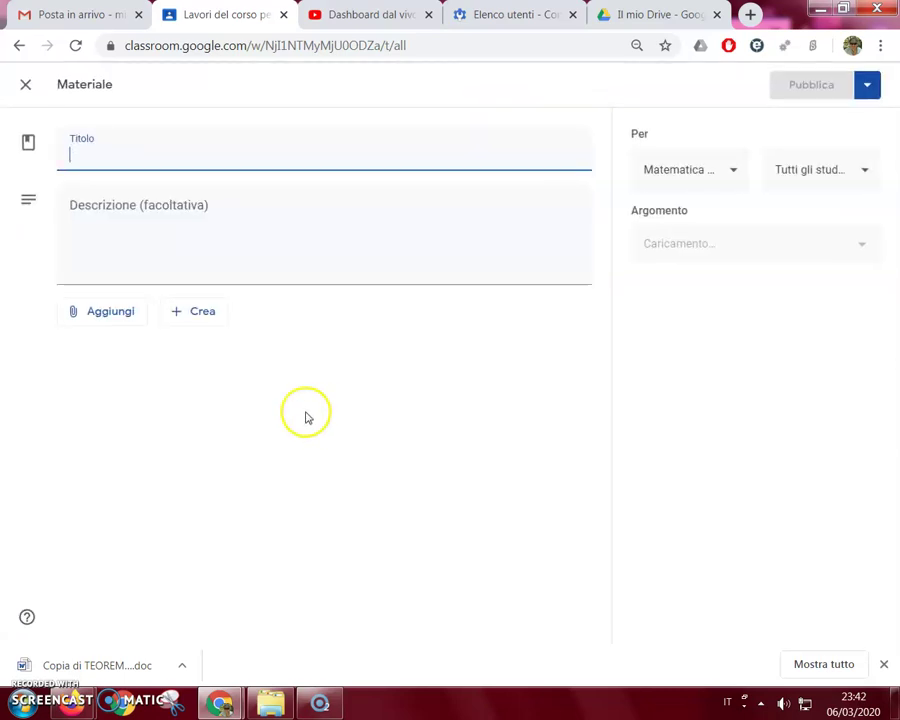
text(Lez)
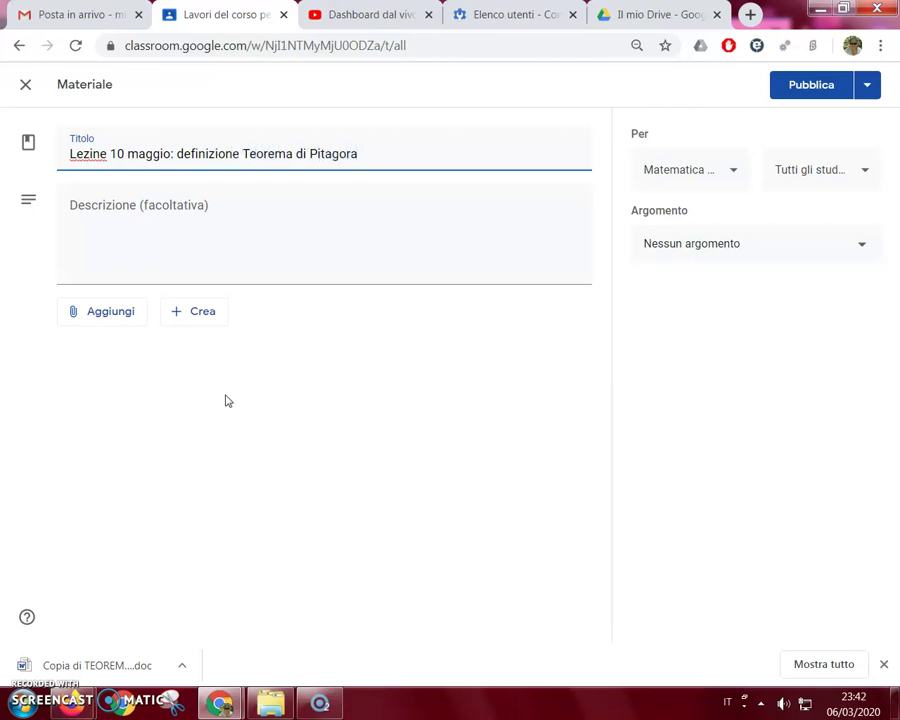
click(153, 205)
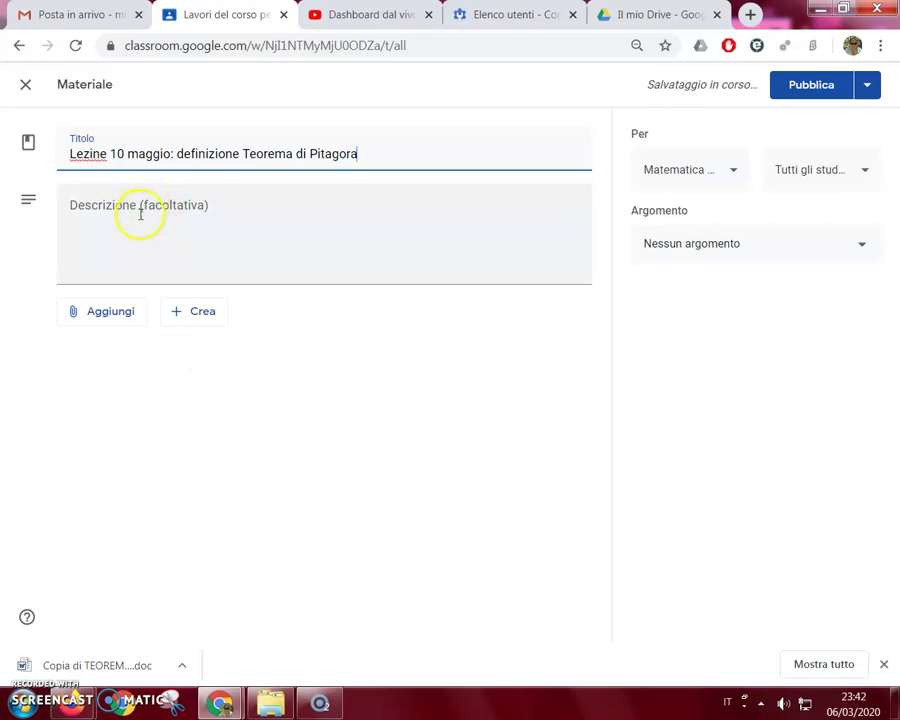
Step: Start attaching a YouTube video to the material, and copy the address of "Ricerca sul Teorema di Pitagora - Schooltoon" from Firefox
click(96, 316)
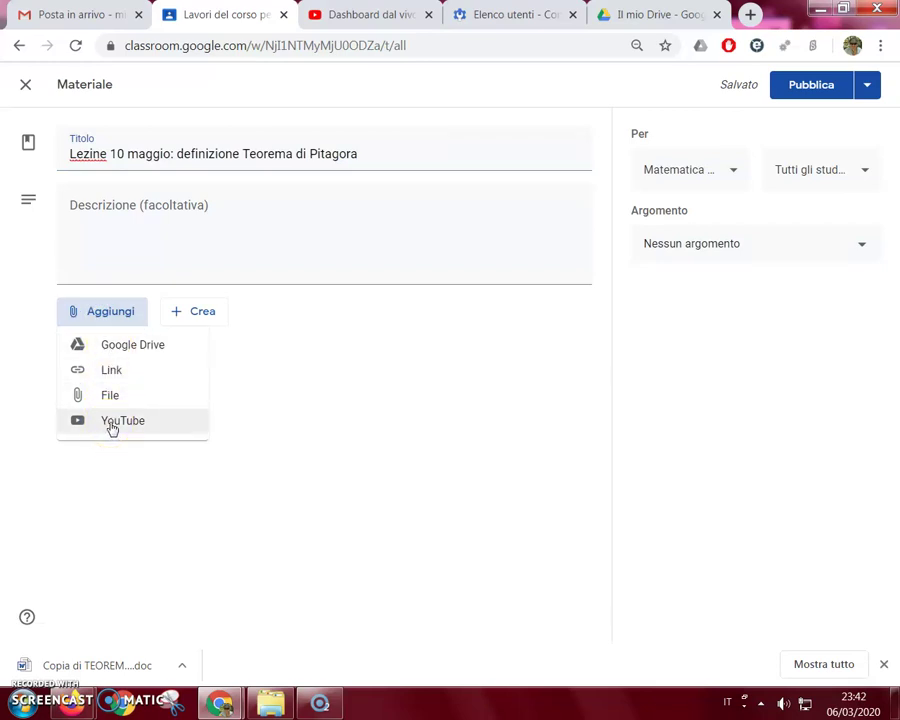
click(112, 425)
click(109, 421)
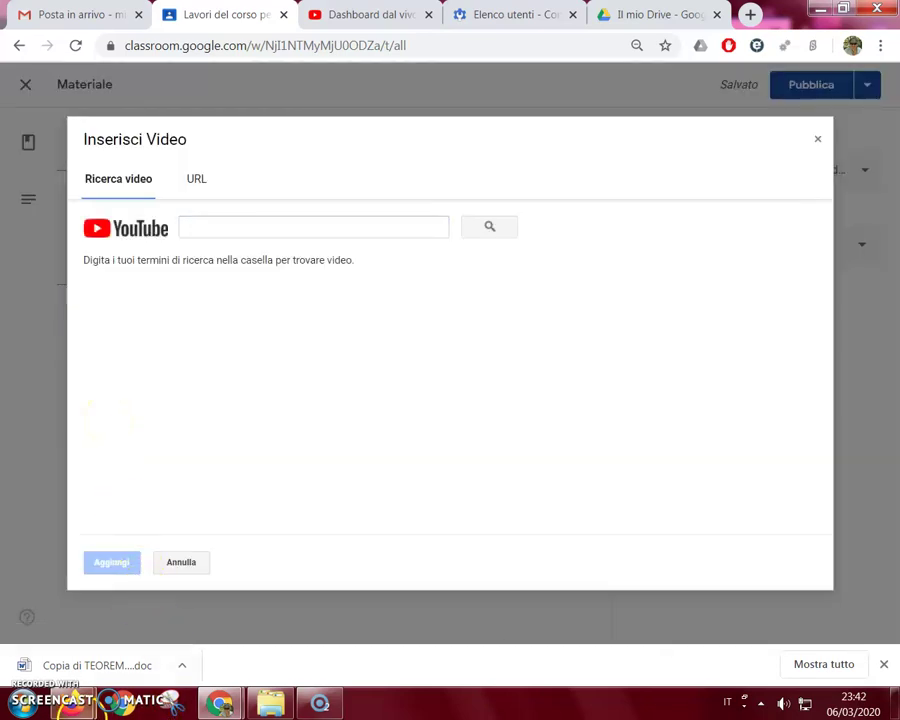
mouse_move(72, 703)
click(104, 596)
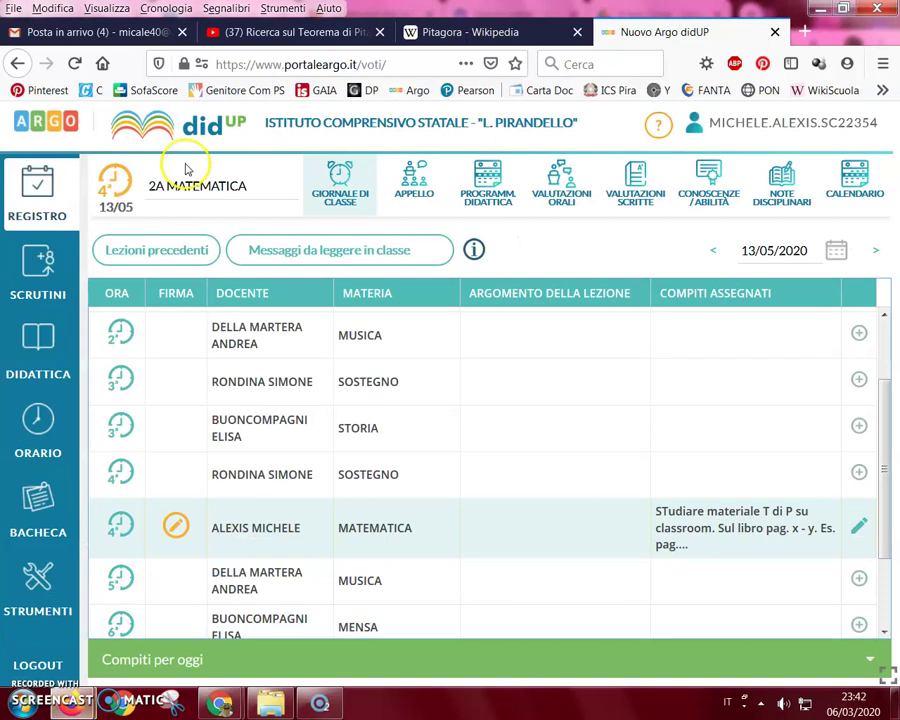
click(253, 36)
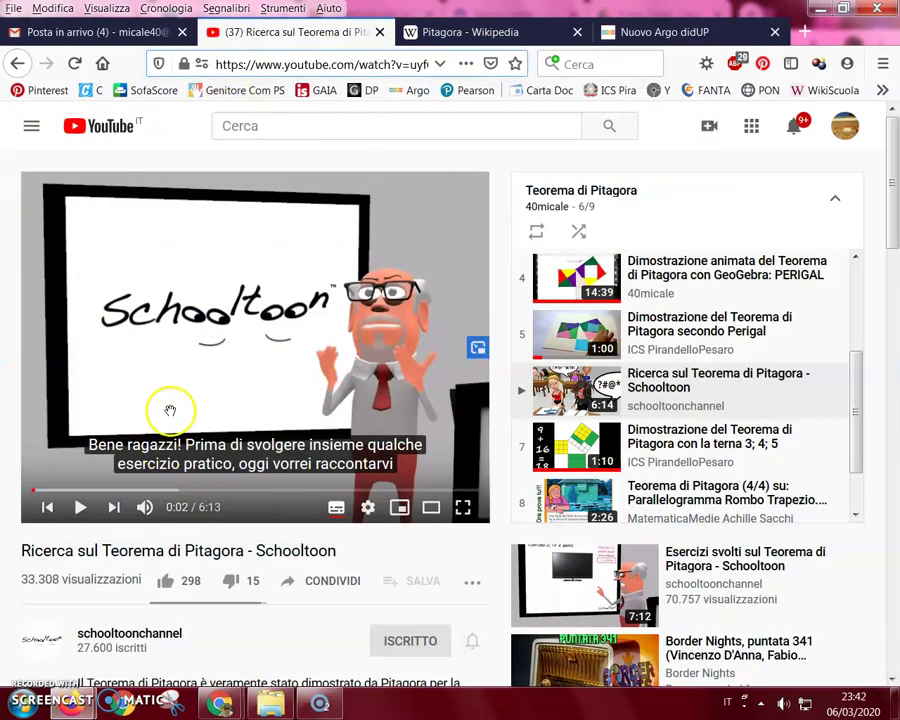
click(300, 64)
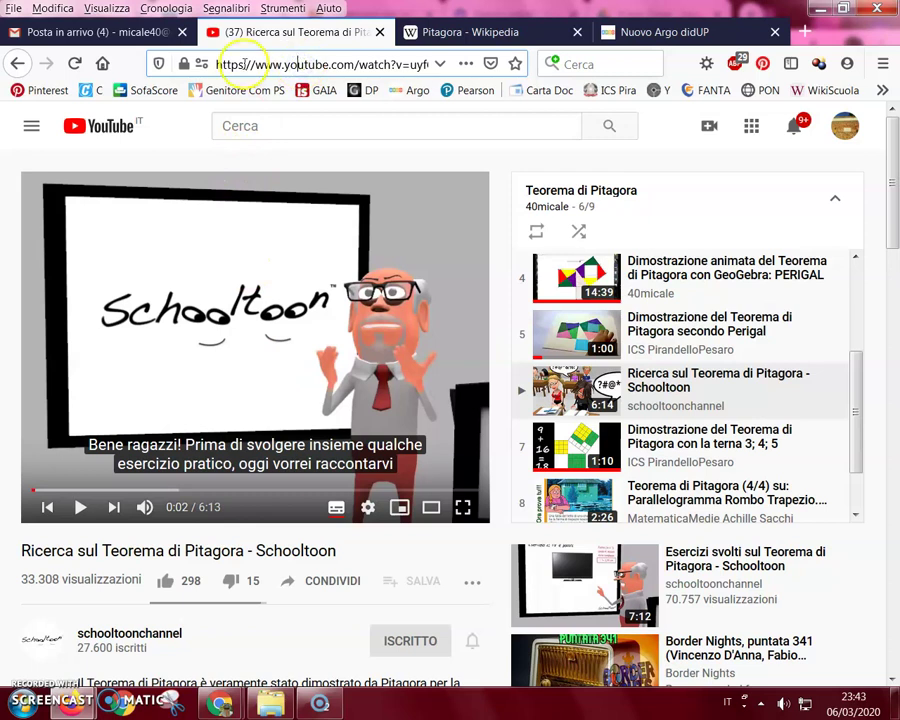
drag(225, 64, 640, 117)
Step: Return to Classroom in Chrome and attach the Schooltoon video to the material using its copied YouTube URL
key(alt+Tab)
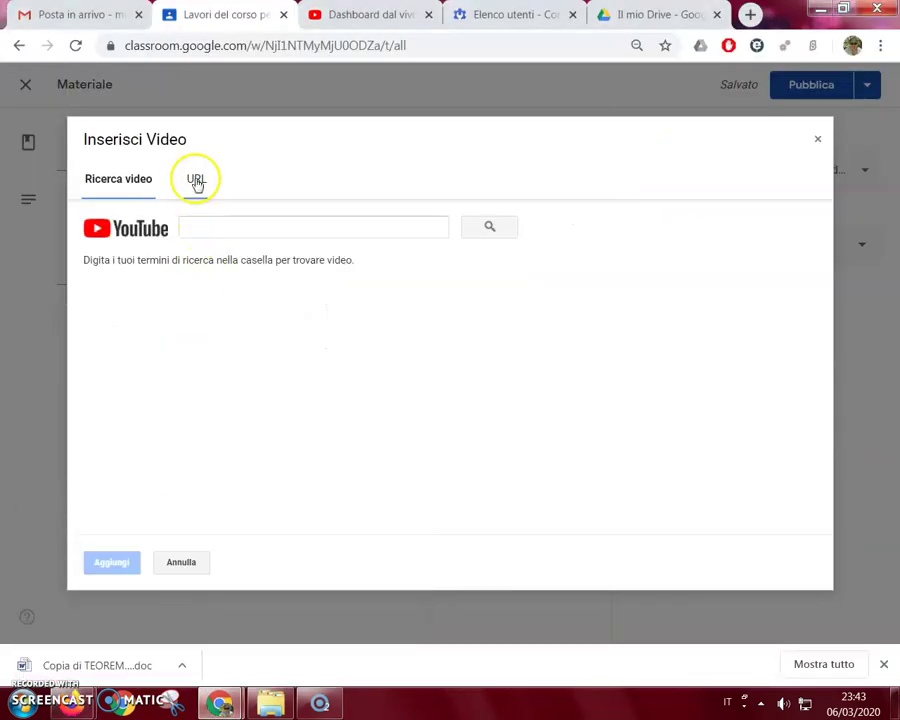
click(196, 182)
click(246, 216)
text(https://www.youtube.com/watch?v=uyfCEJnYd5U&list=PLEIPNN1-H9HCf2_hkjq6NpIrF_xuk9-g_&index=7&t=0s)
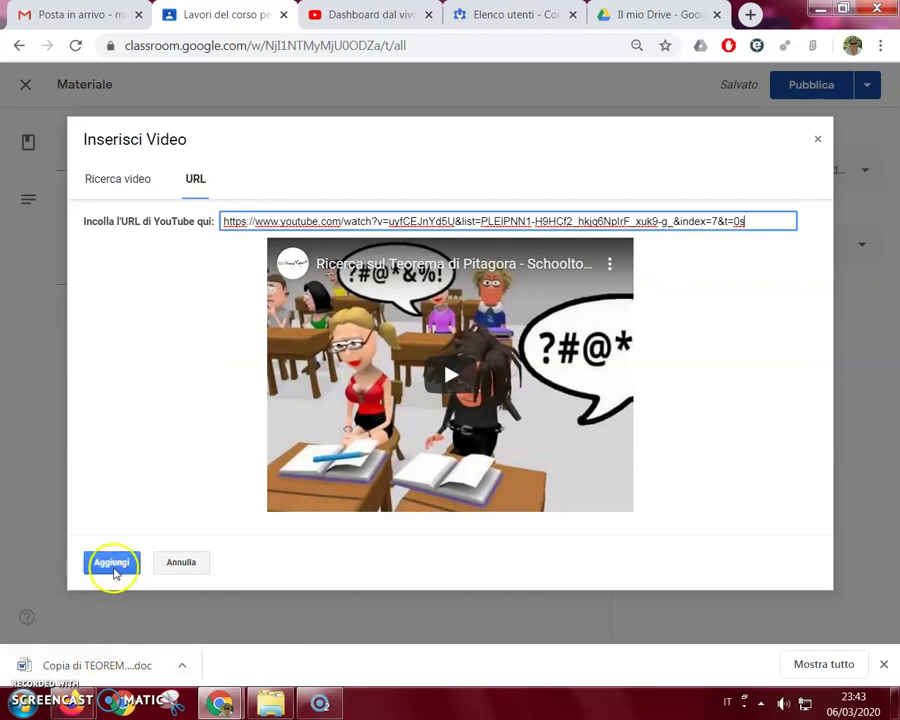
click(112, 564)
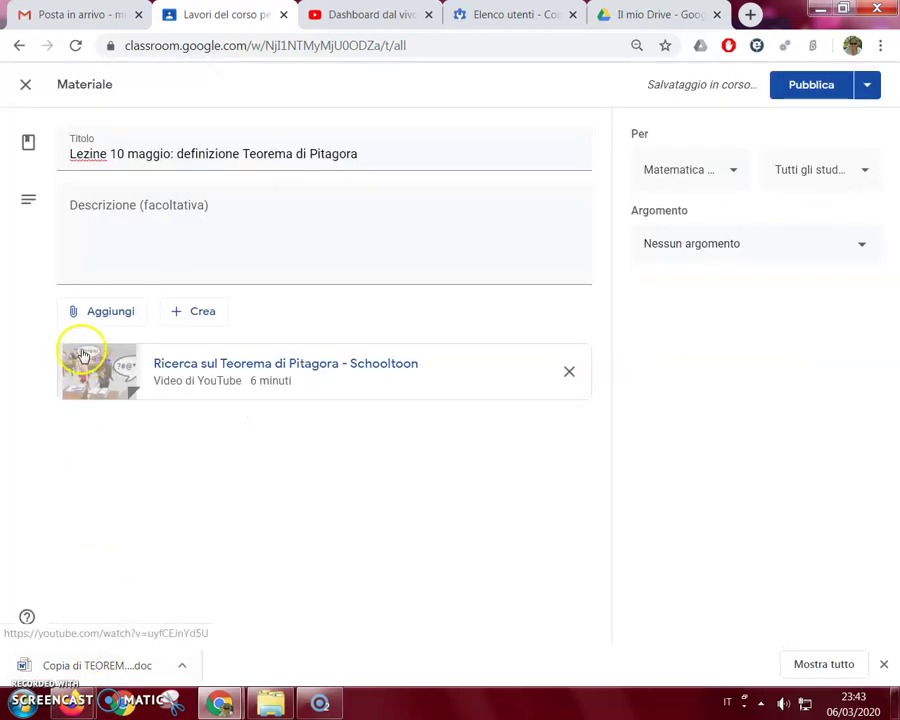
Step: Start adding a link to the material, and copy the address of the Wikipedia article "Pitagora" from Firefox
click(91, 314)
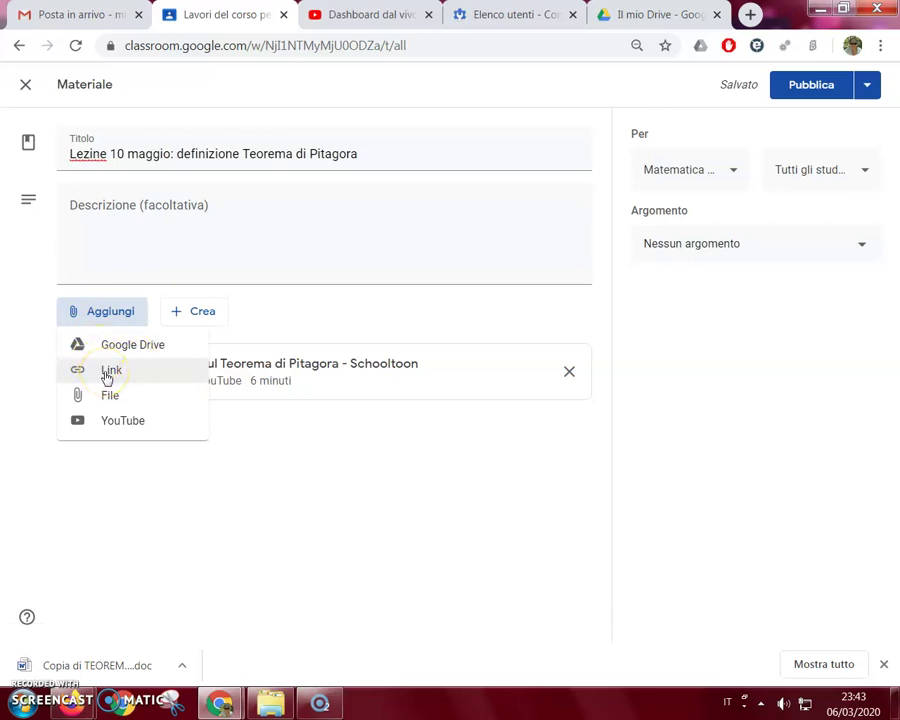
click(109, 372)
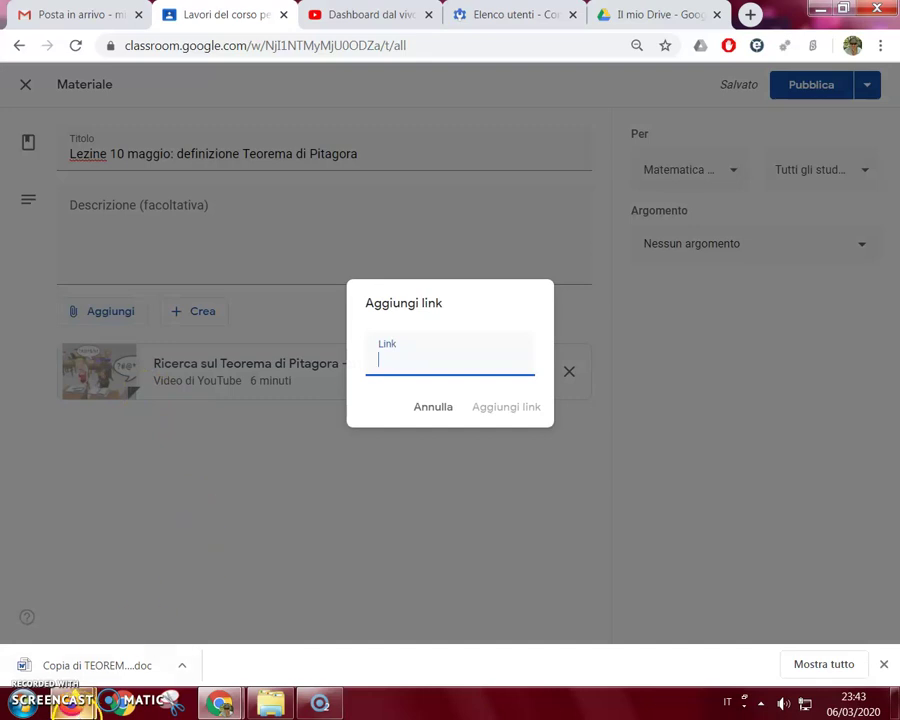
mouse_move(170, 703)
click(110, 590)
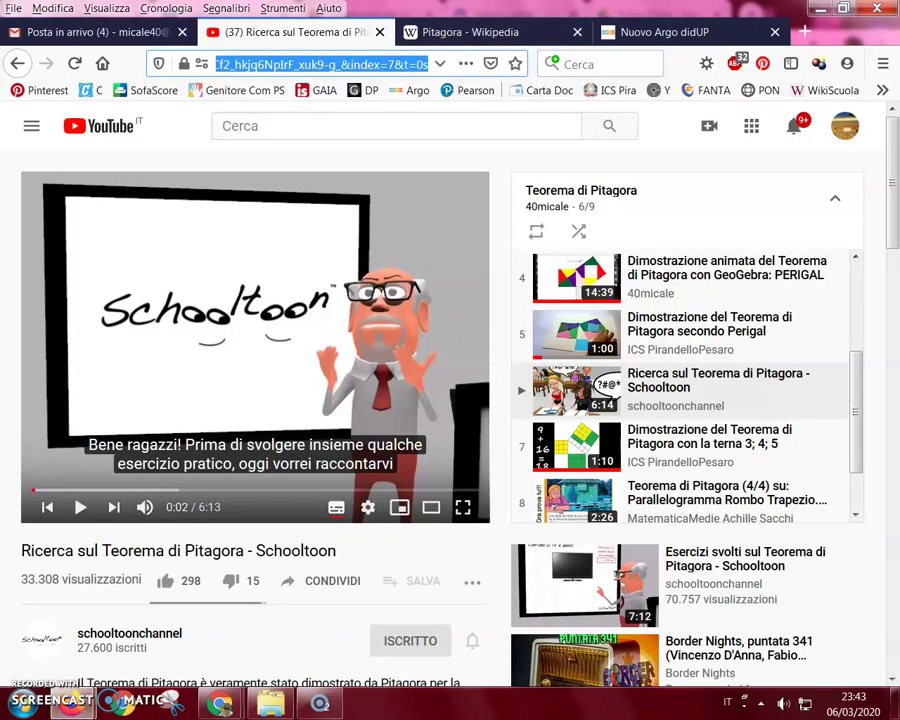
click(465, 34)
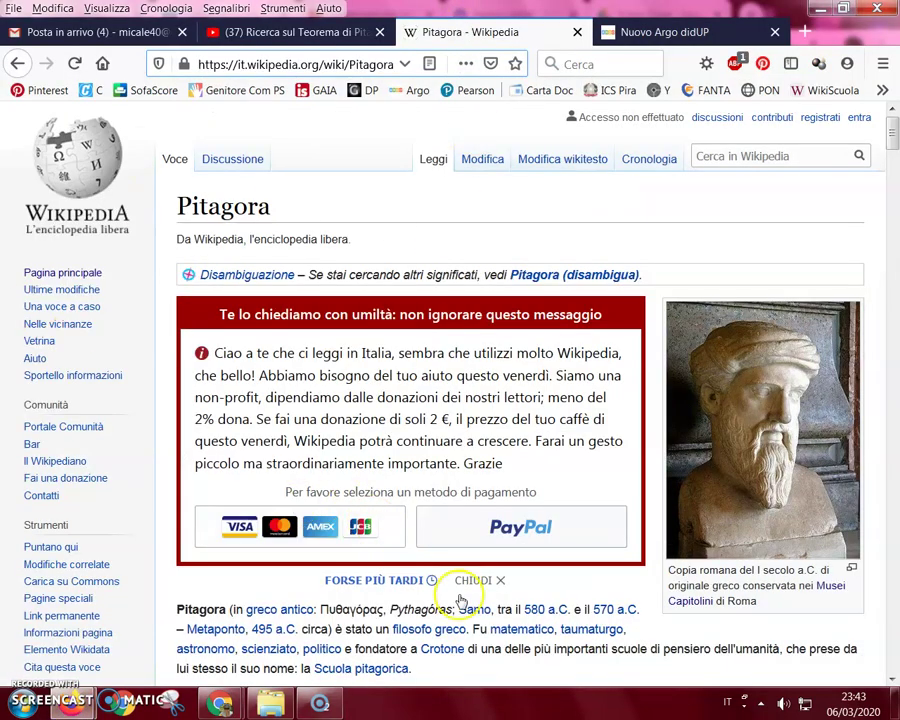
scroll(461, 600, down, 1)
scroll(236, 510, up, 1)
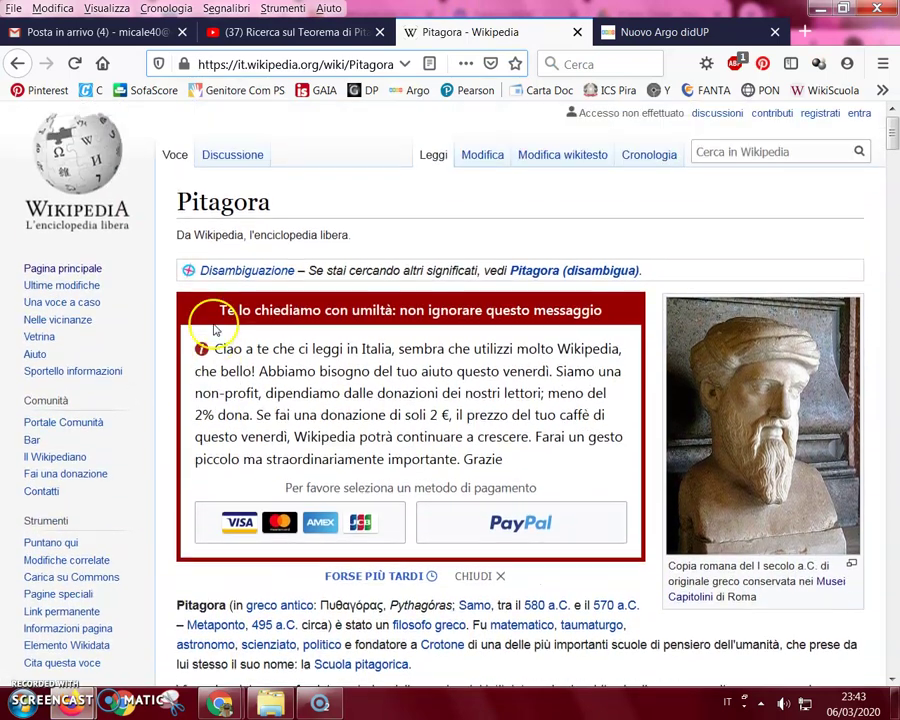
click(199, 64)
drag(199, 66, 521, 90)
key(ctrl+c)
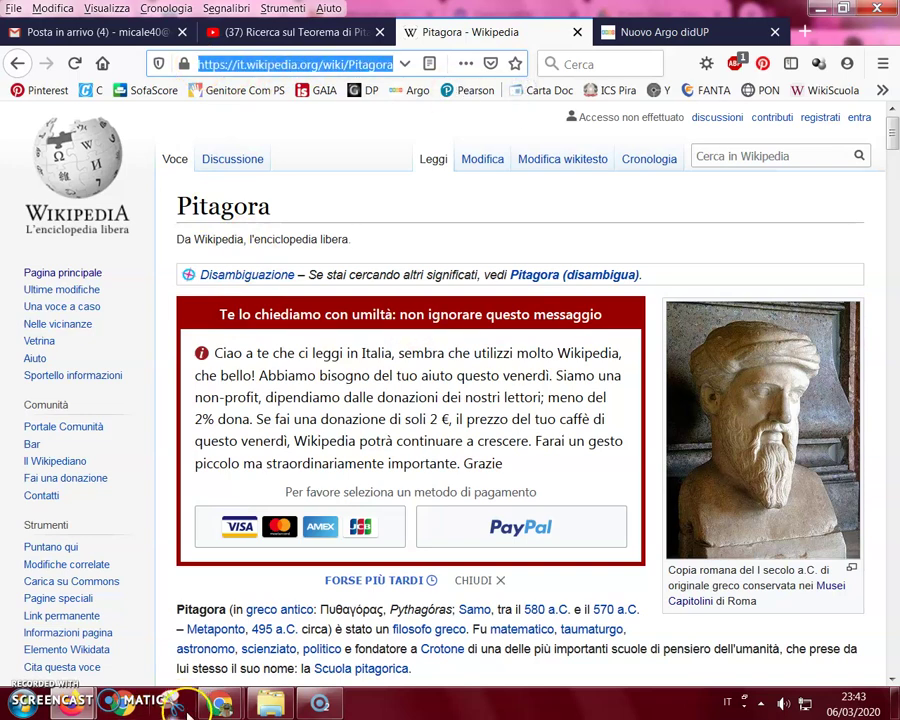
click(220, 703)
click(184, 641)
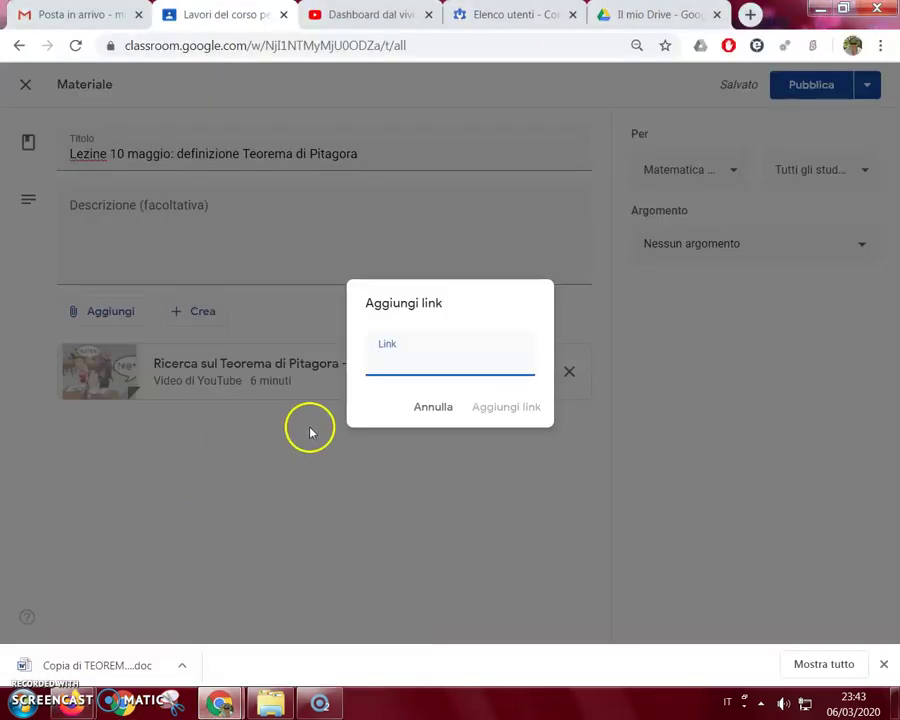
click(382, 364)
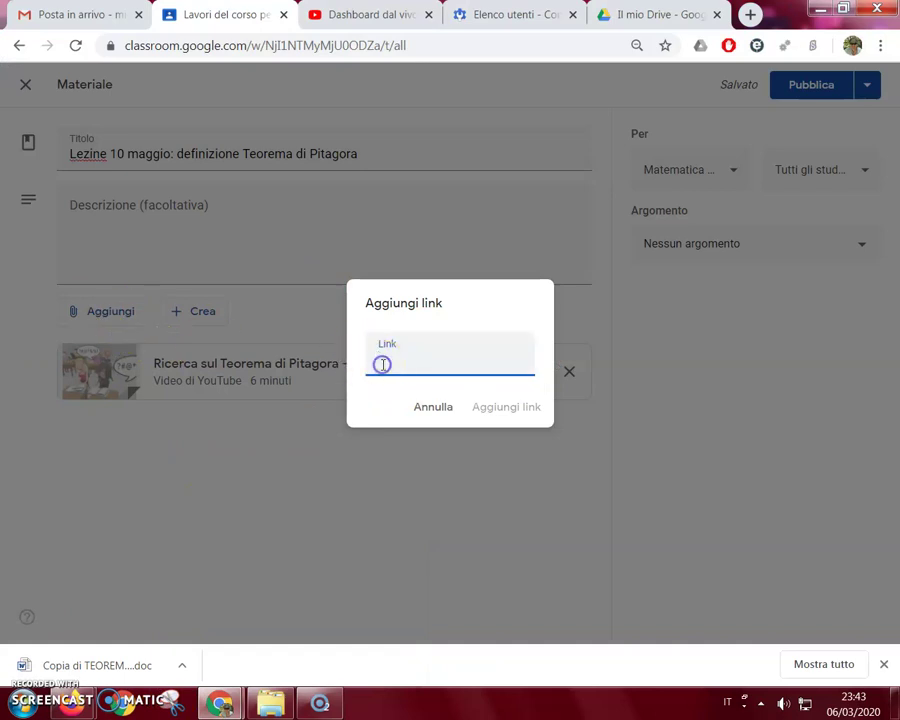
key(ctrl+v)
click(492, 410)
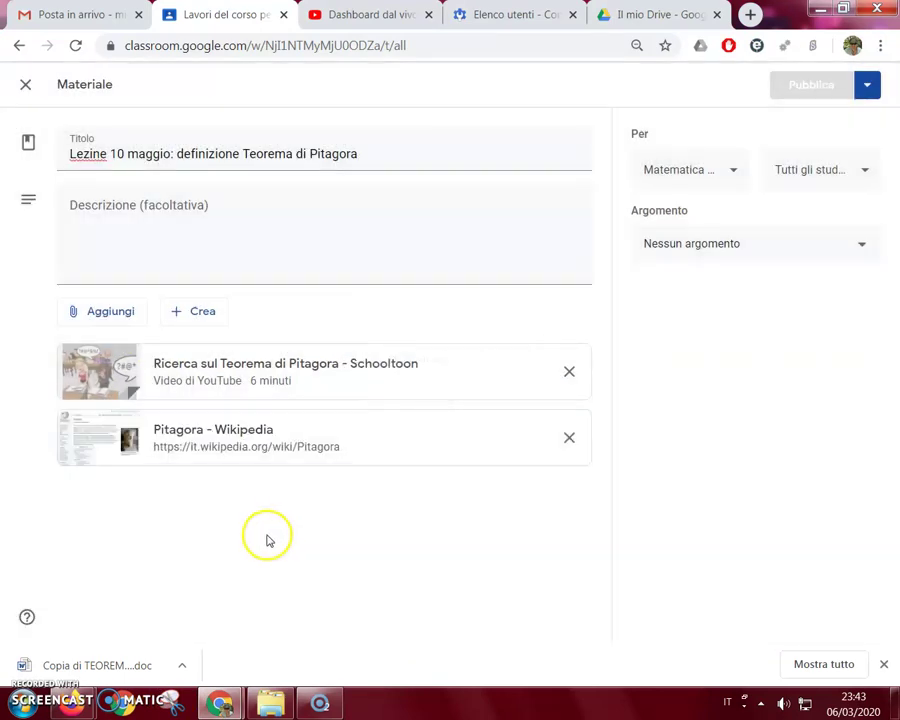
Step: Upload the file "Definizione TEOREMA DI PITAGORA.doc" from the computer's desktop as an attachment to the material
click(87, 318)
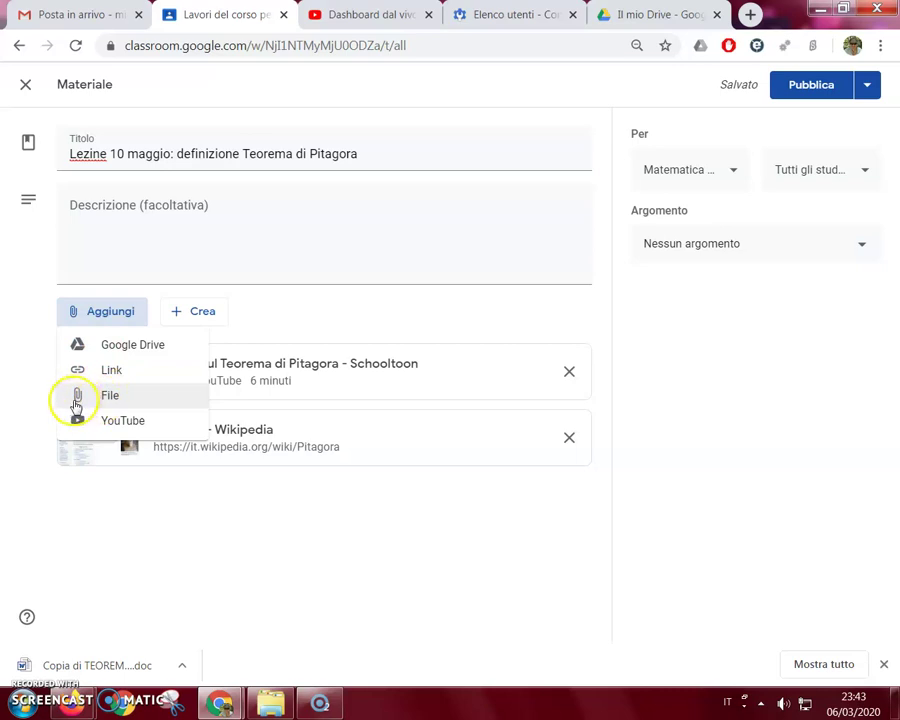
click(114, 396)
click(410, 368)
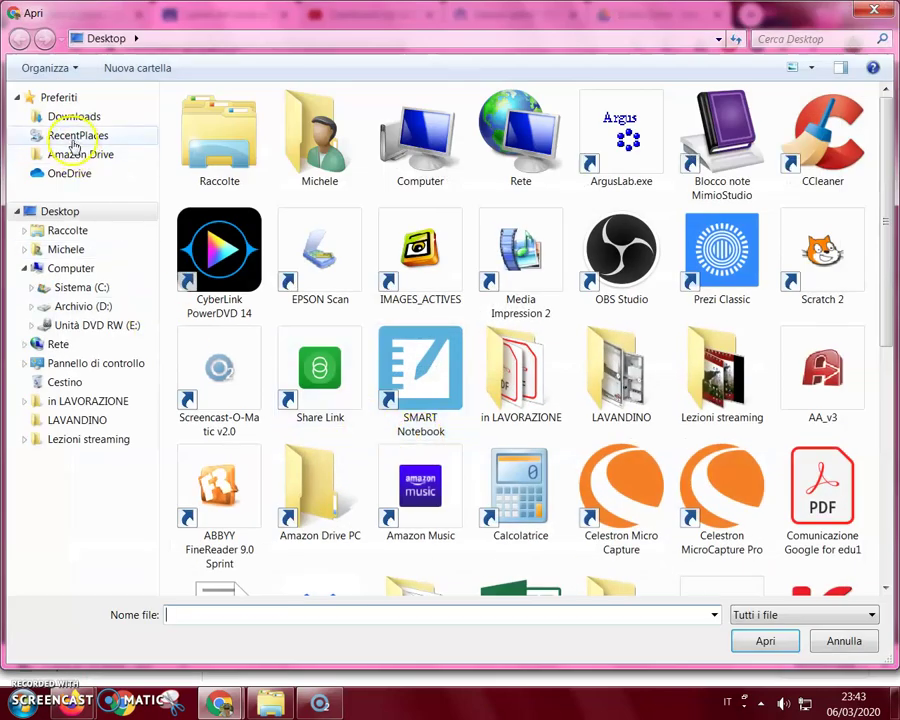
click(524, 490)
scroll(527, 505, down, 3)
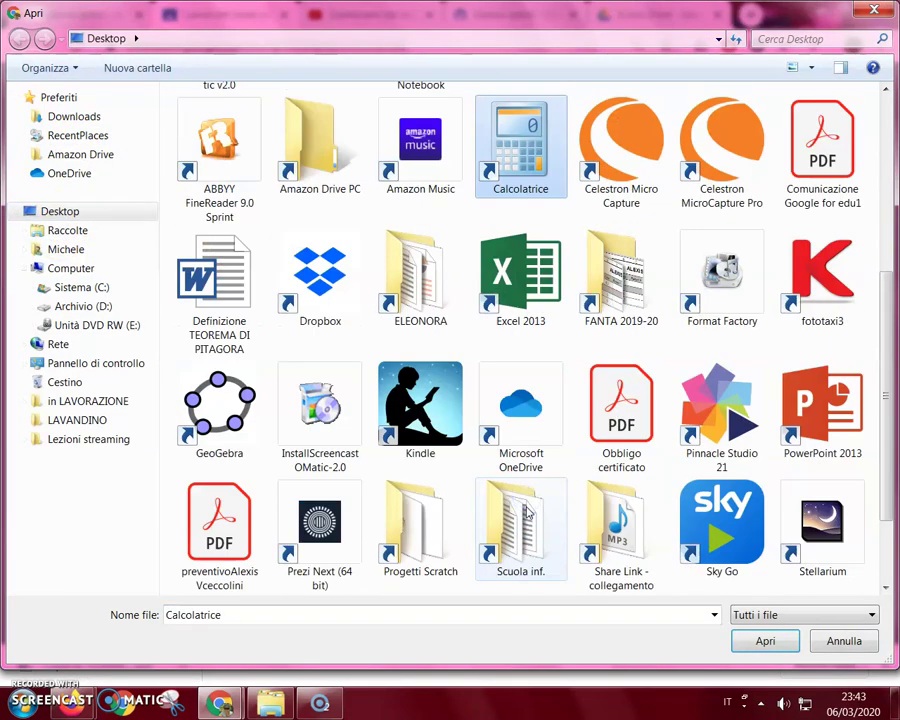
click(222, 285)
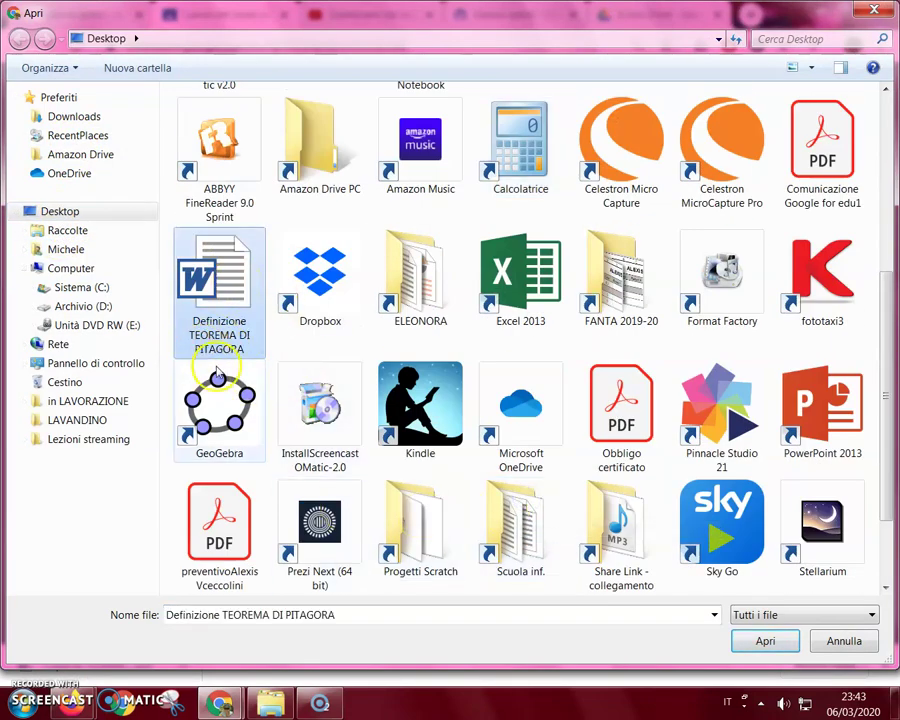
click(760, 642)
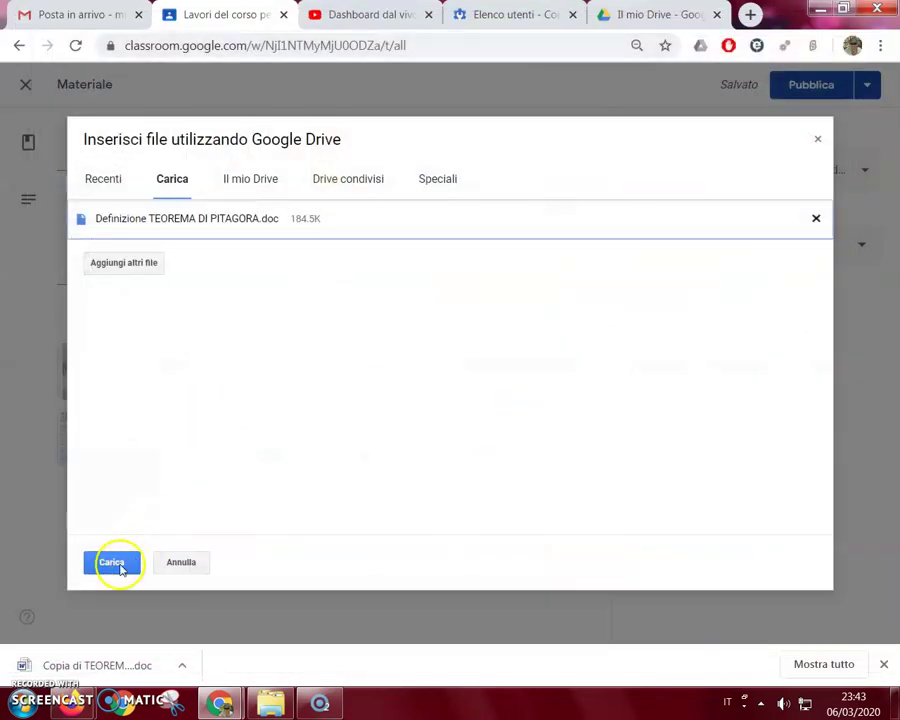
click(119, 566)
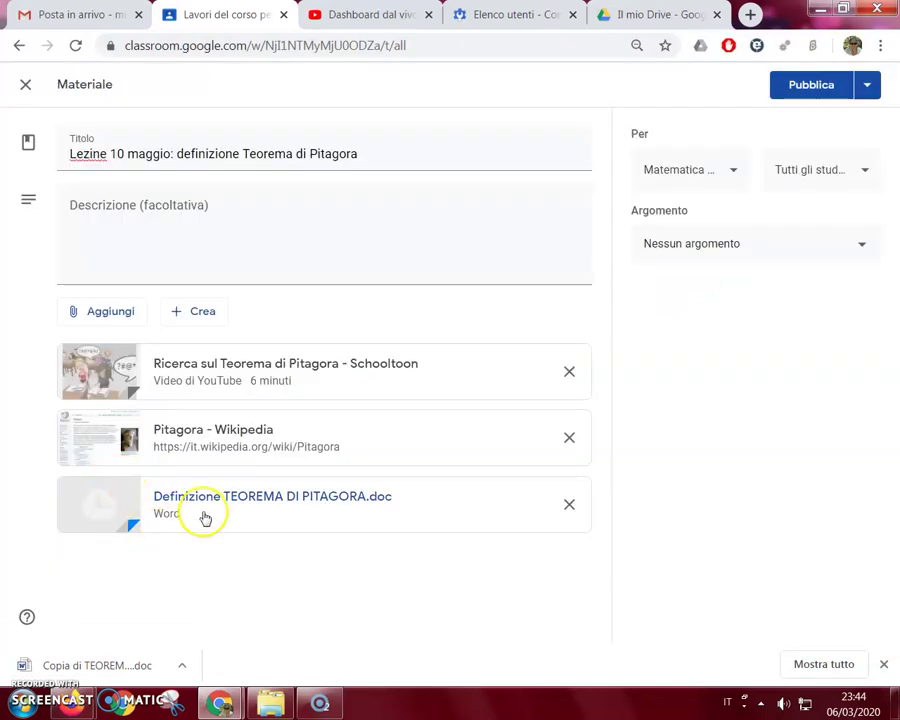
Step: Attach the document "TEOREMA DI PITAGORA.doc" from My Drive (Il mio Drive) to the material
click(73, 315)
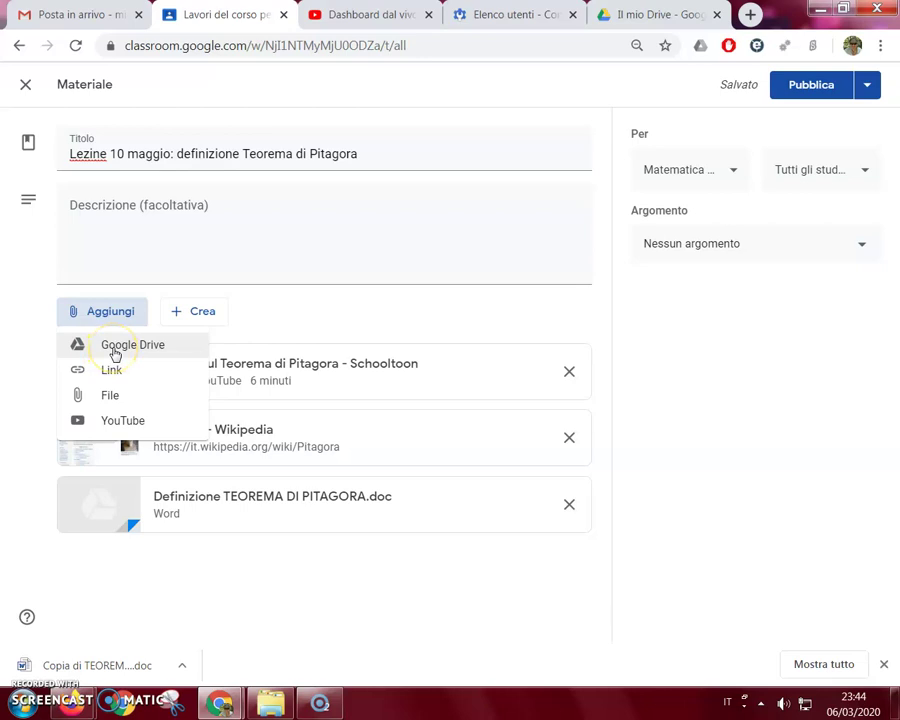
click(116, 345)
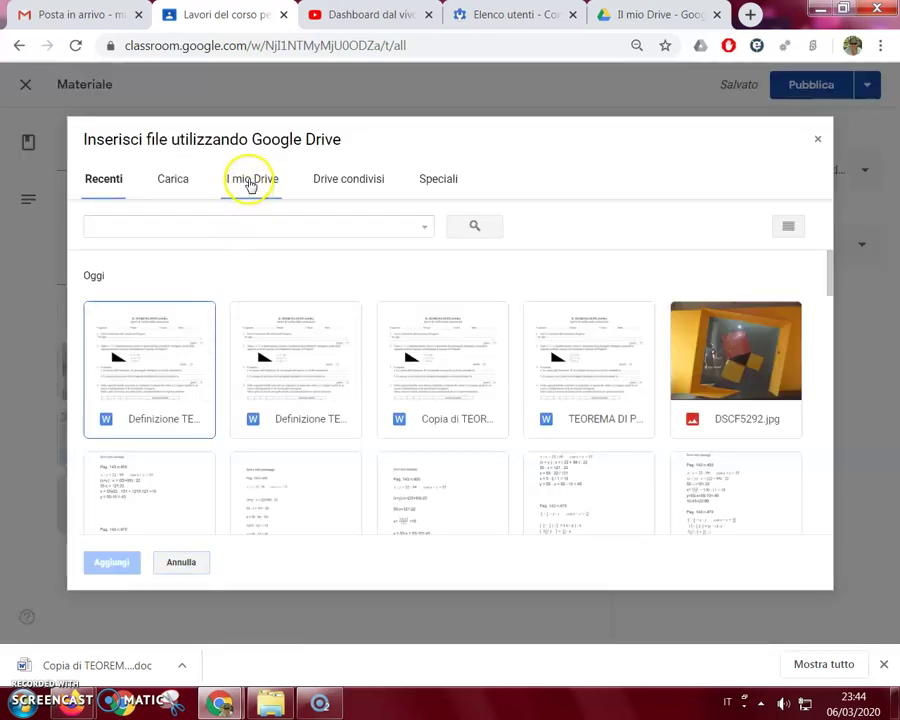
click(250, 184)
scroll(393, 477, down, 2)
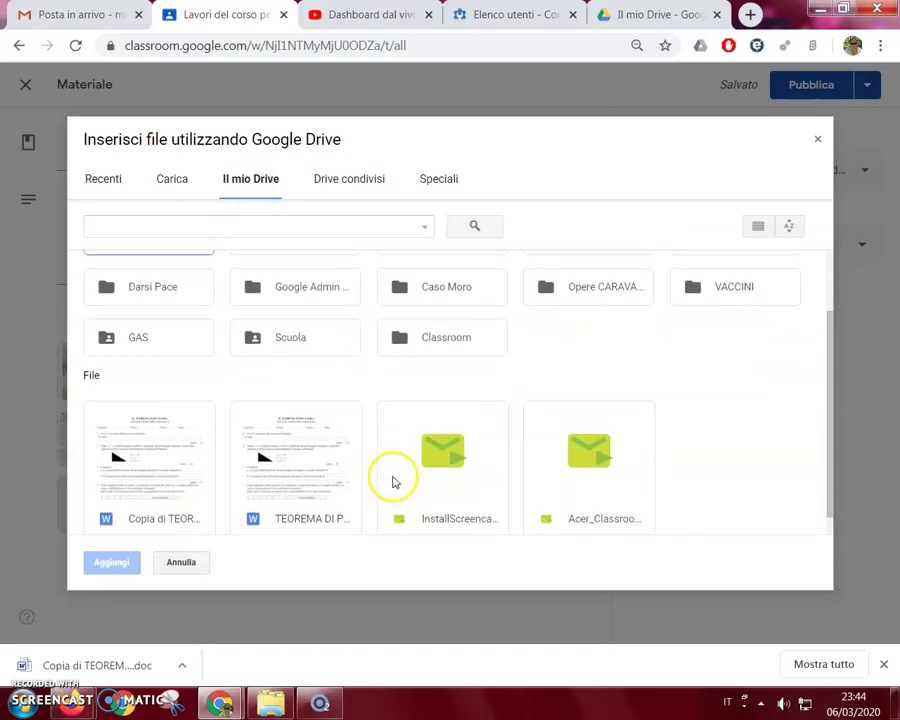
click(311, 418)
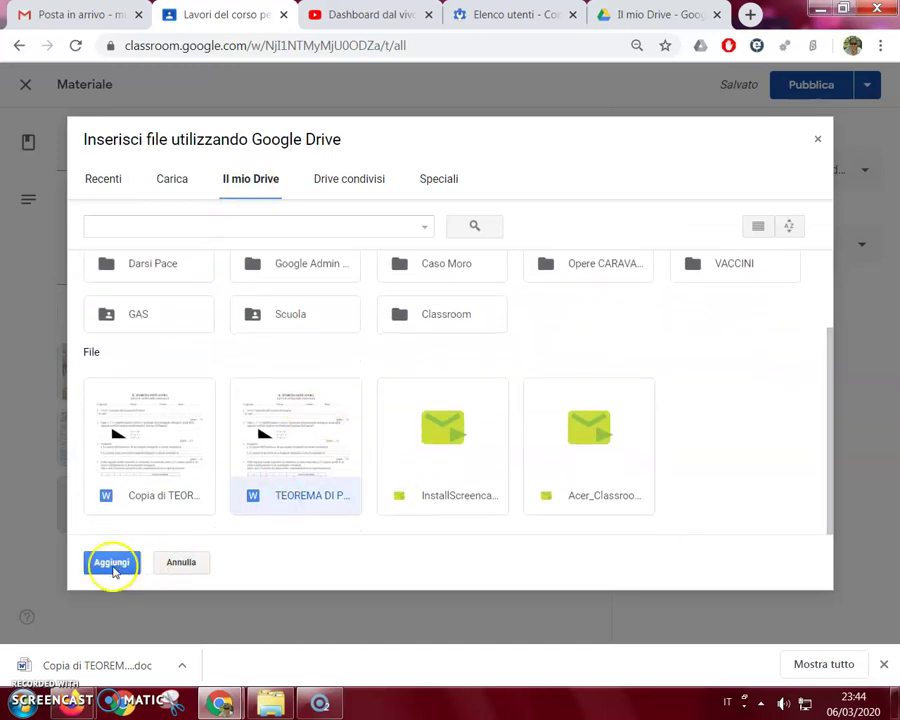
click(112, 562)
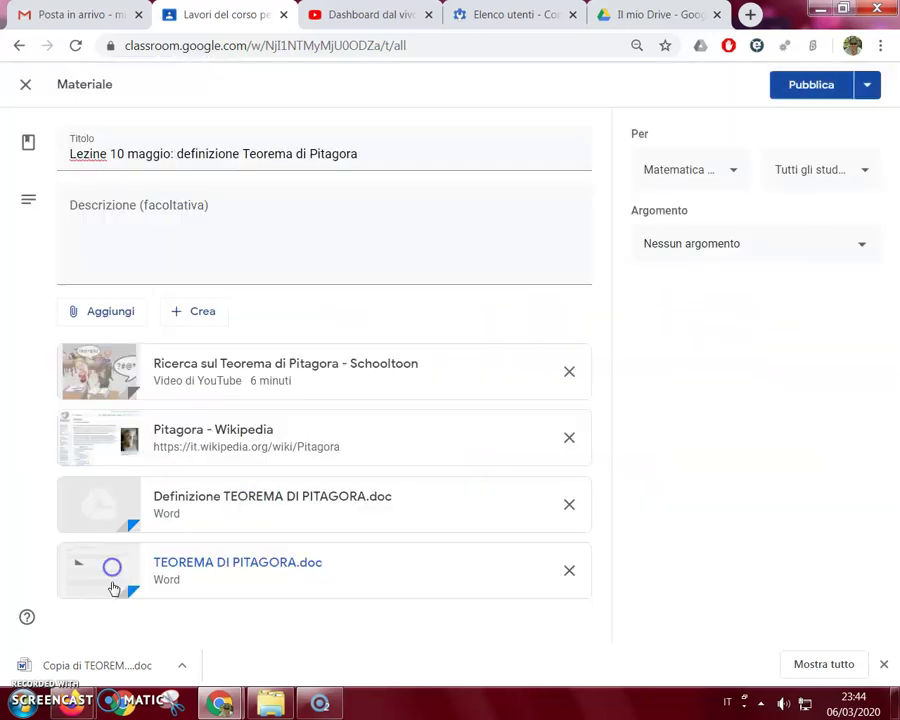
click(114, 308)
click(120, 312)
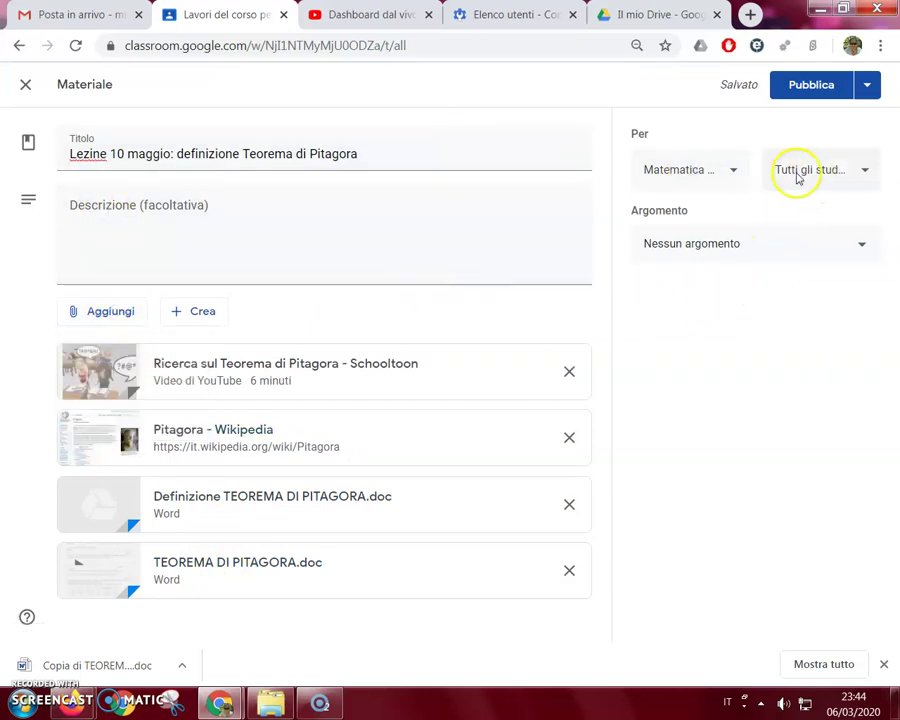
Step: Limit the material's recipients to a single student, the last one in the student list, instead of all students
click(862, 172)
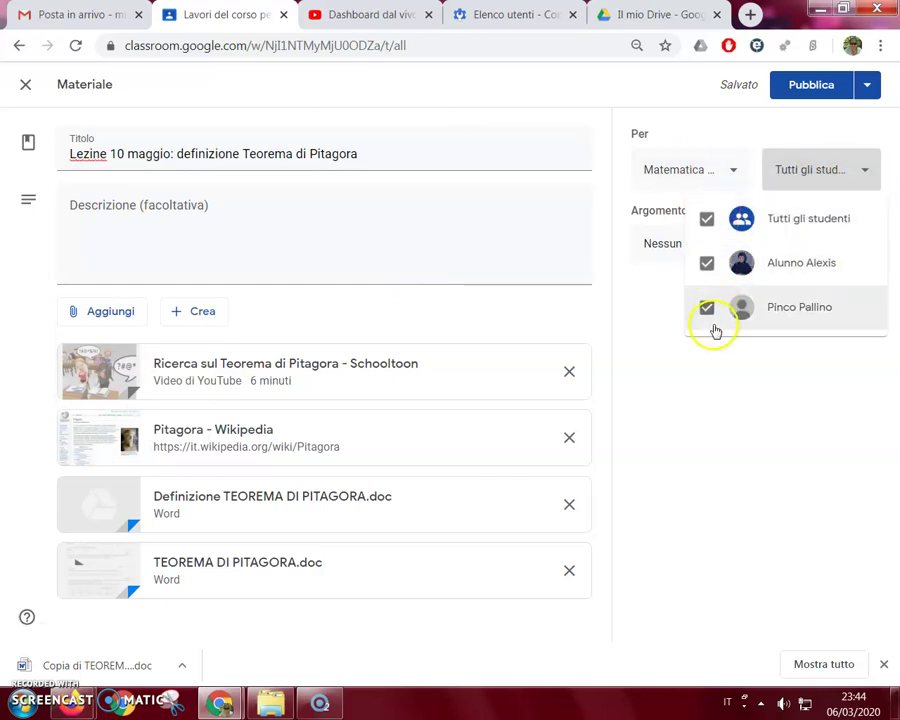
click(708, 221)
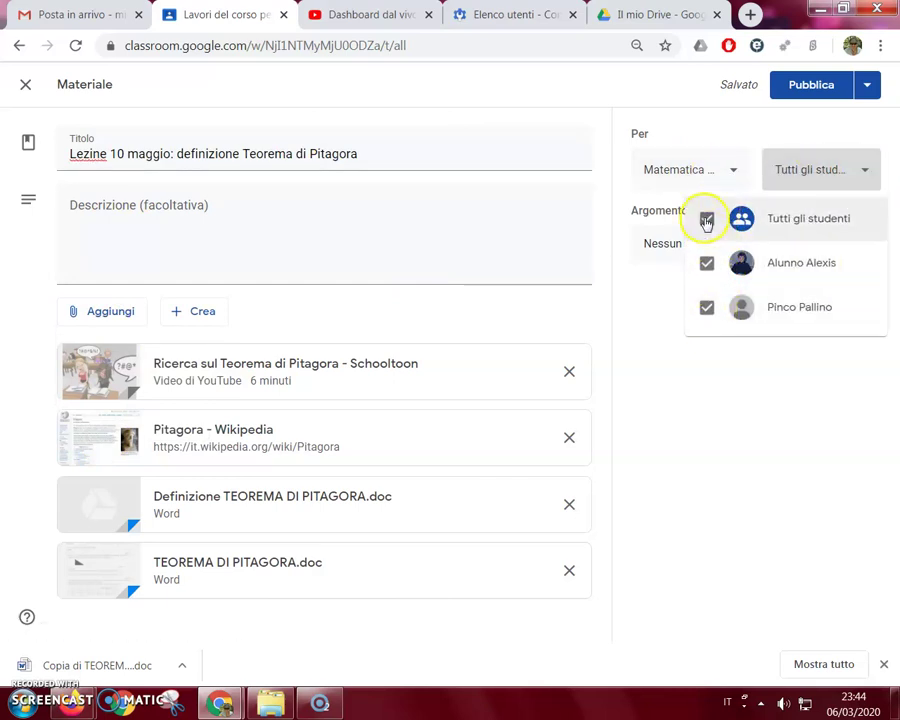
click(707, 310)
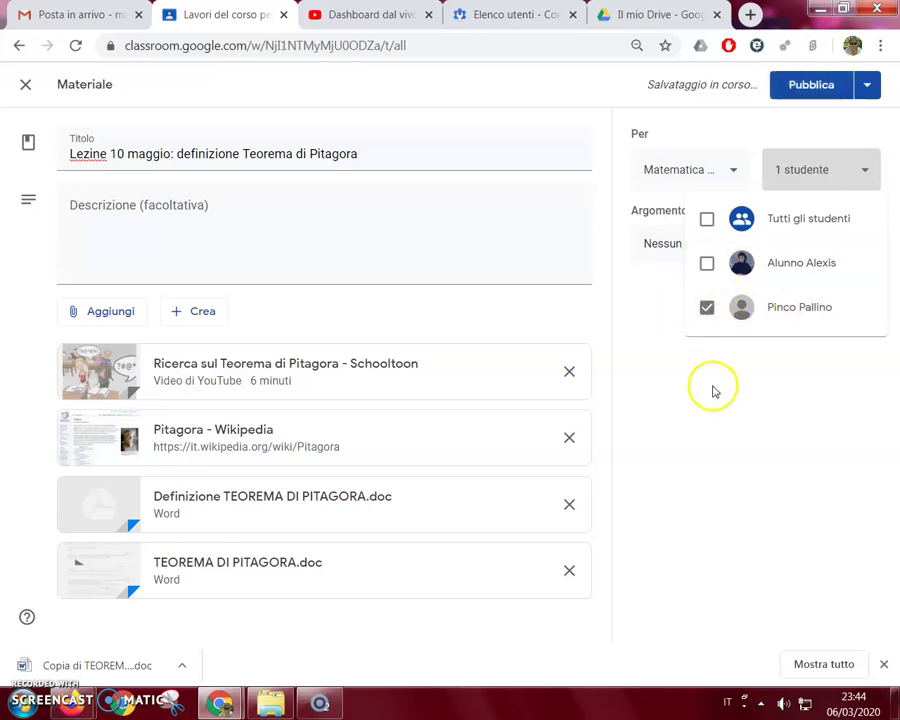
click(729, 452)
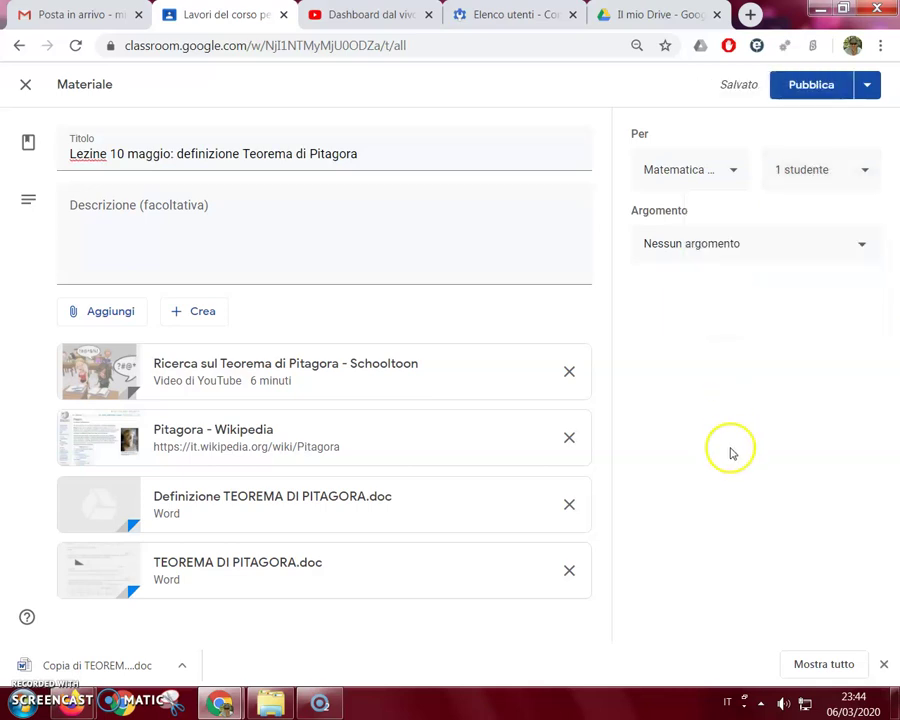
Step: Assign the material to the topic Teorema di Pitagora and publish it
click(669, 250)
click(690, 340)
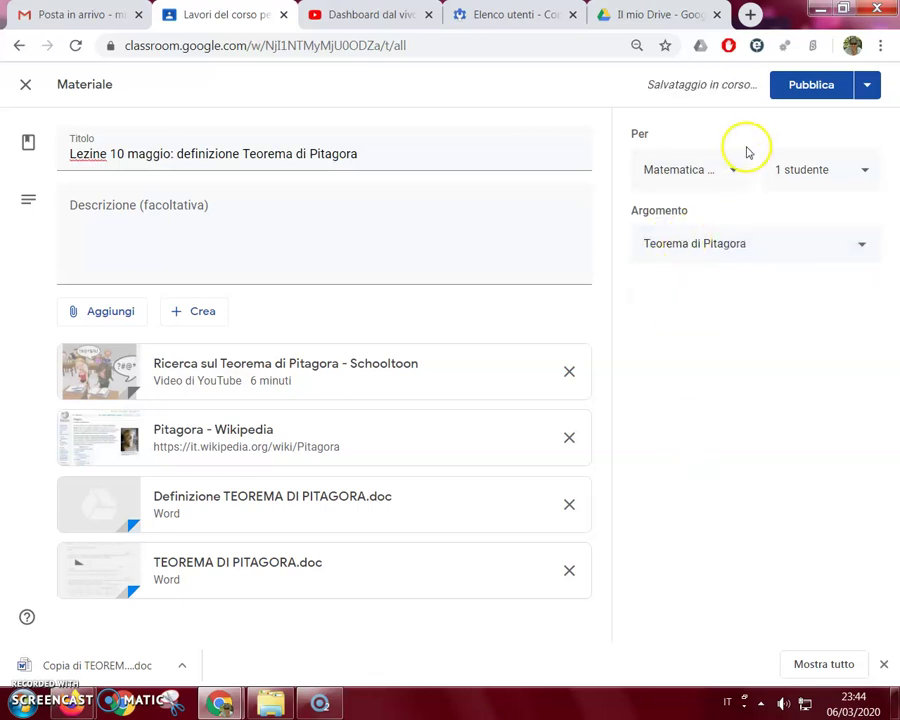
click(812, 88)
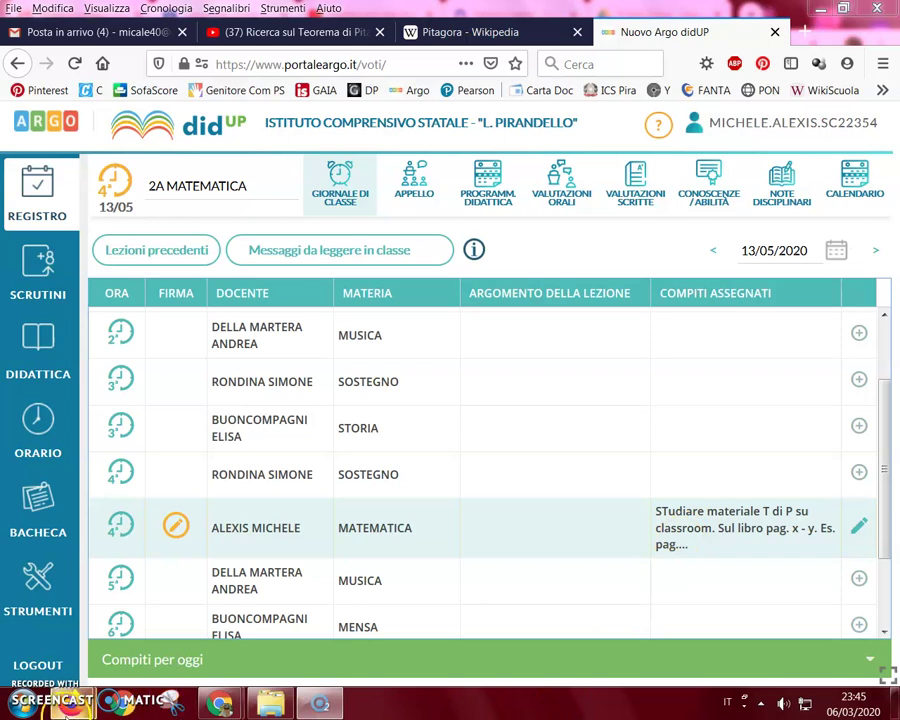
Step: Switch to the student's Classroom in Firefox and expand the new lesson material in the coursework (Lavori del corso) of Matematica classe 2A
mouse_move(70, 710)
click(283, 633)
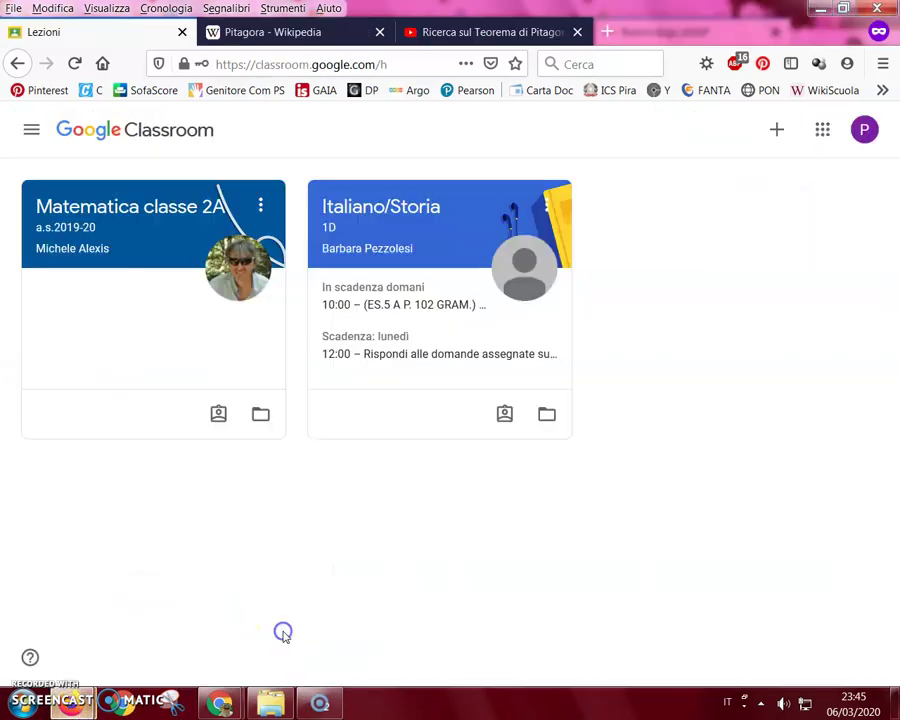
click(84, 212)
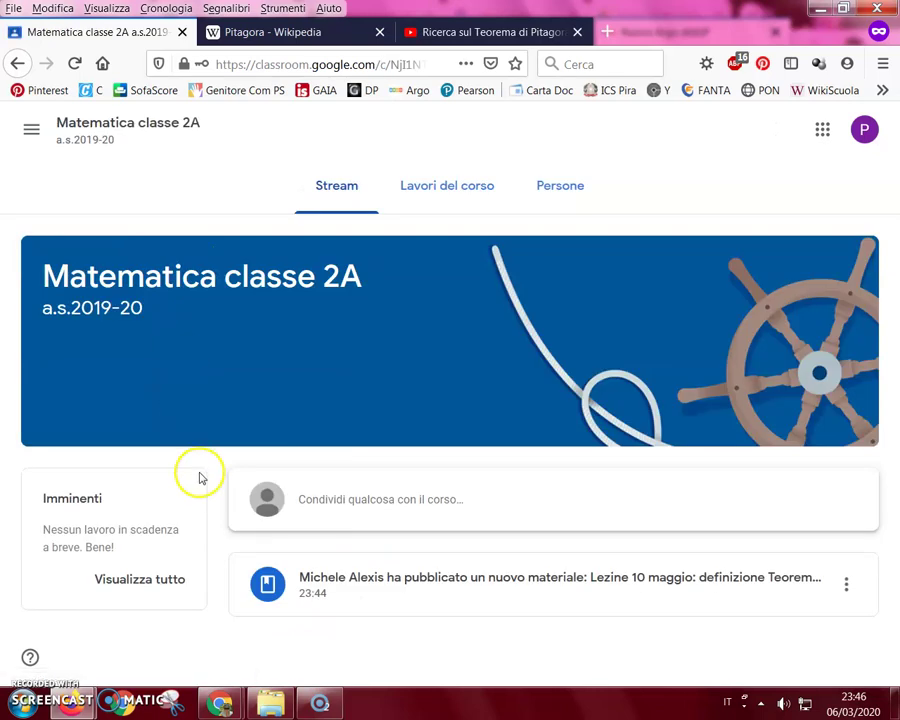
click(441, 197)
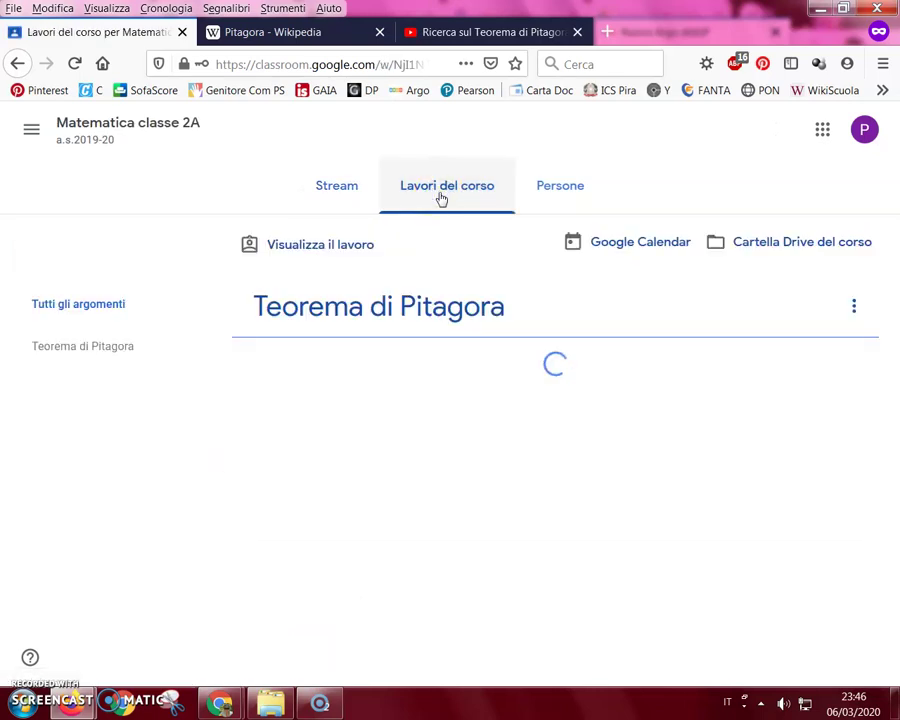
click(349, 367)
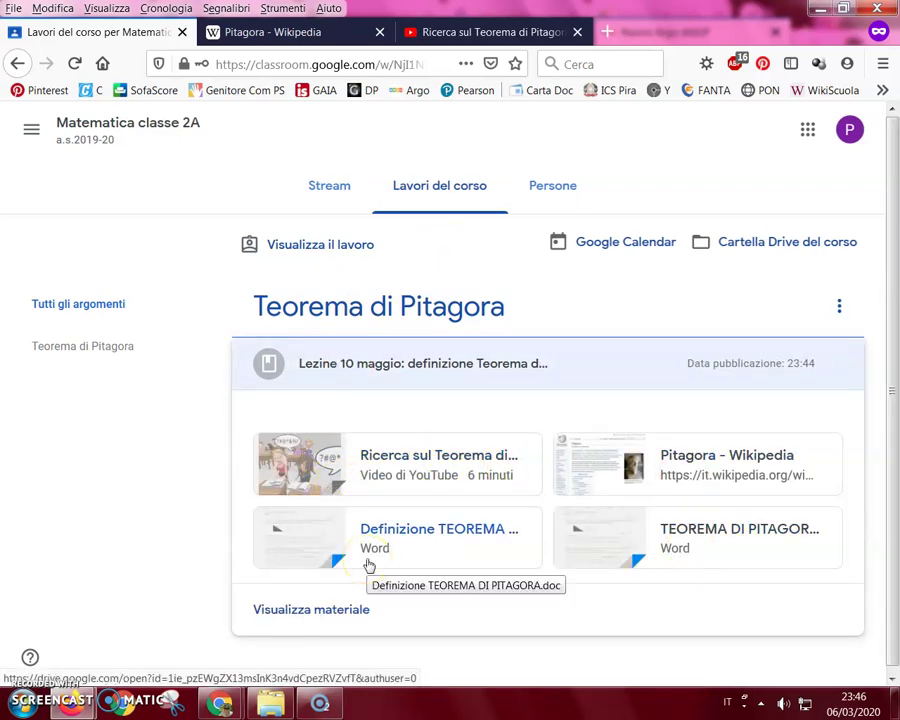
Step: Play the attached video "Ricerca sul Teorema di Pitagora - Schooltoon", open it on YouTube, pause it and return to the coursework
click(437, 461)
click(434, 424)
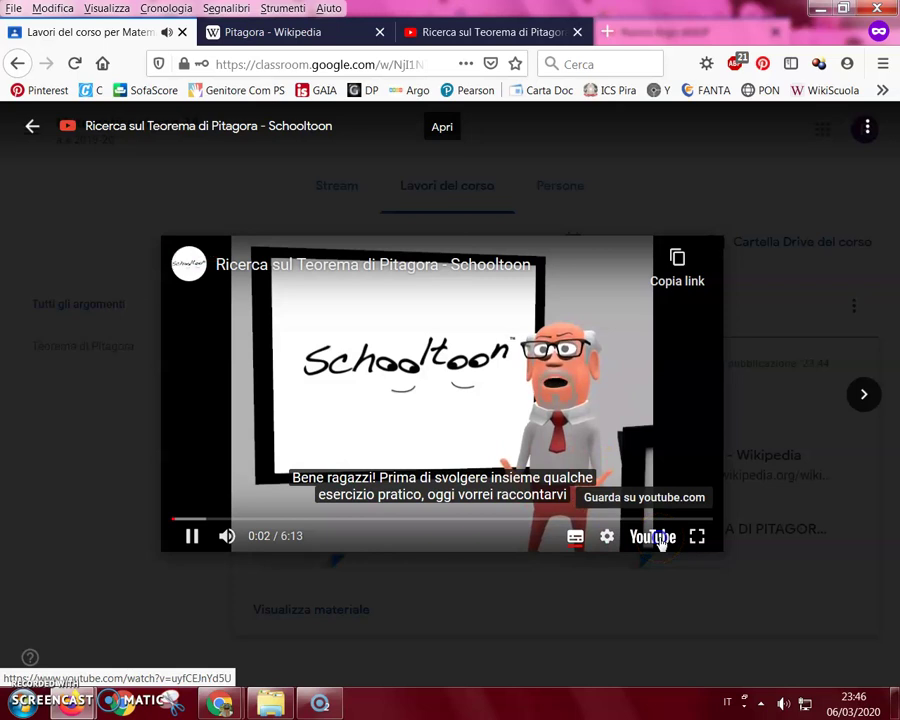
click(656, 538)
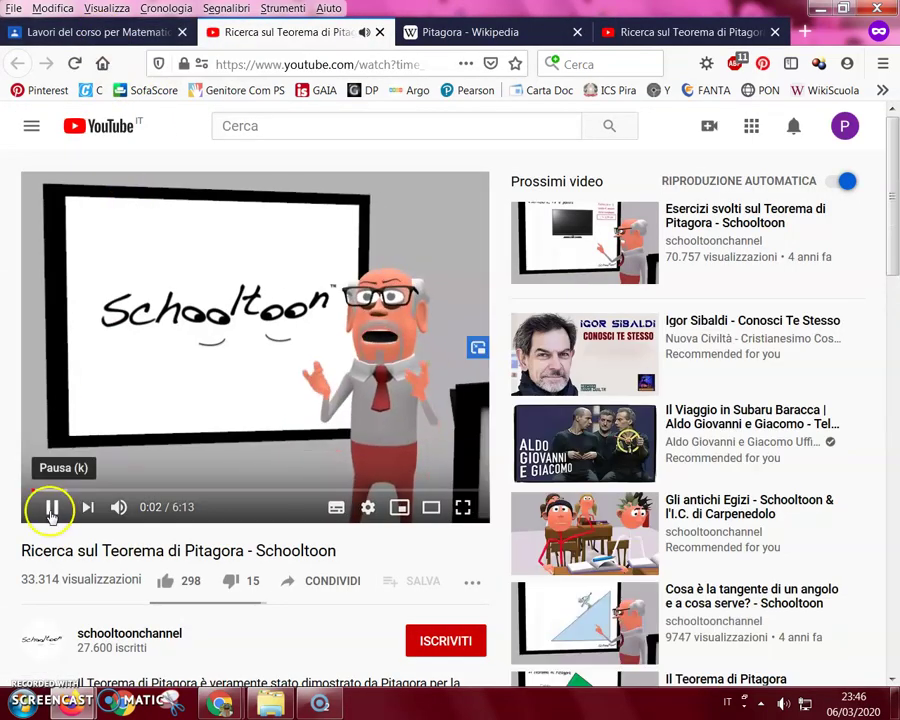
click(53, 507)
click(128, 37)
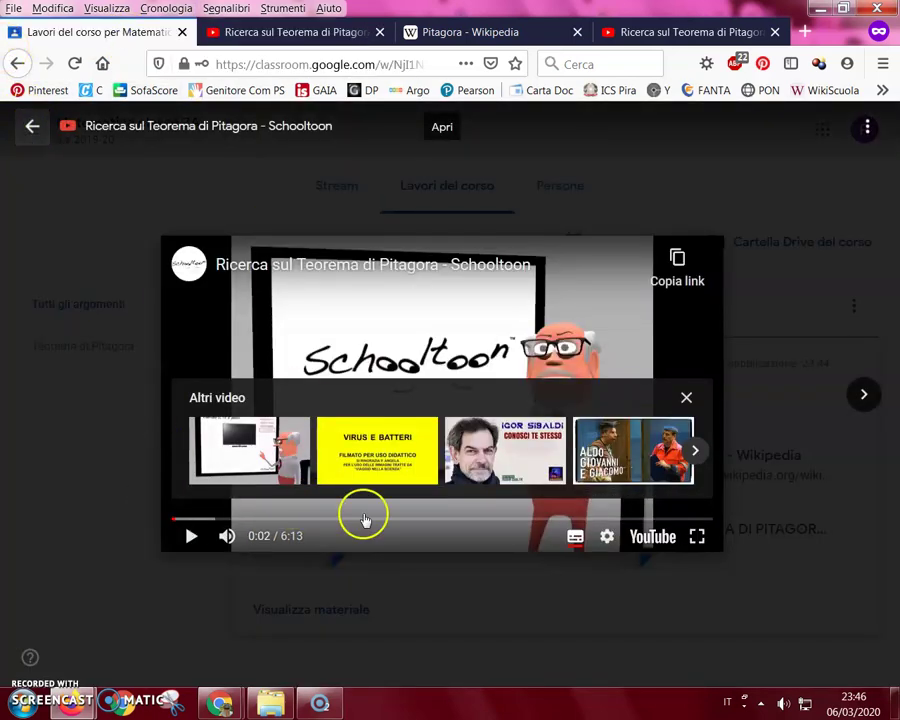
click(32, 126)
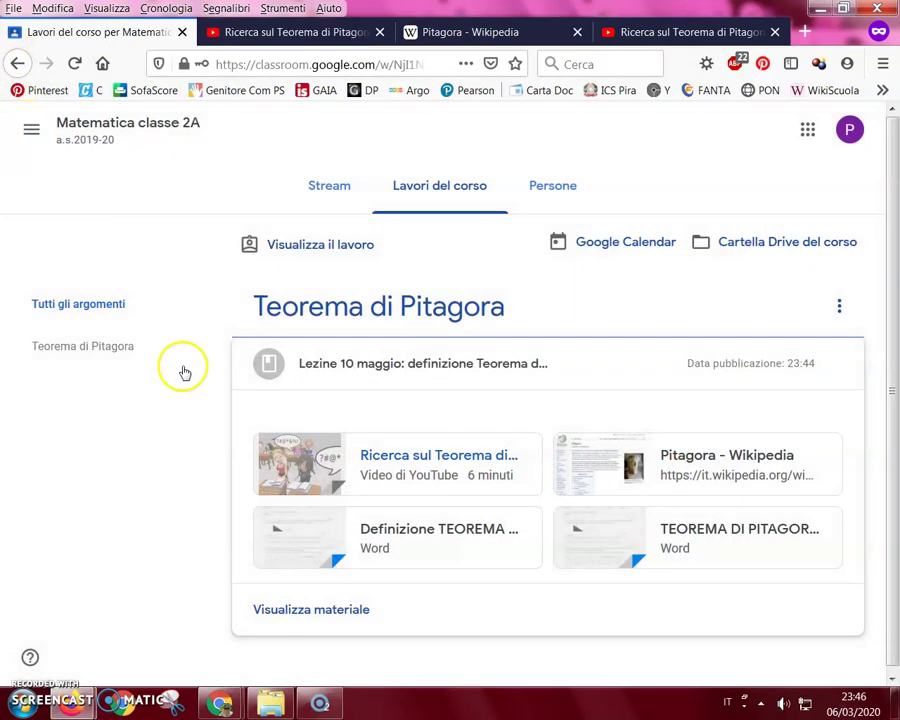
Step: View the attached Wikipedia page and TEOREMA DI PITAGORA.doc, opening the document in a new window too, and return to the coursework
click(700, 462)
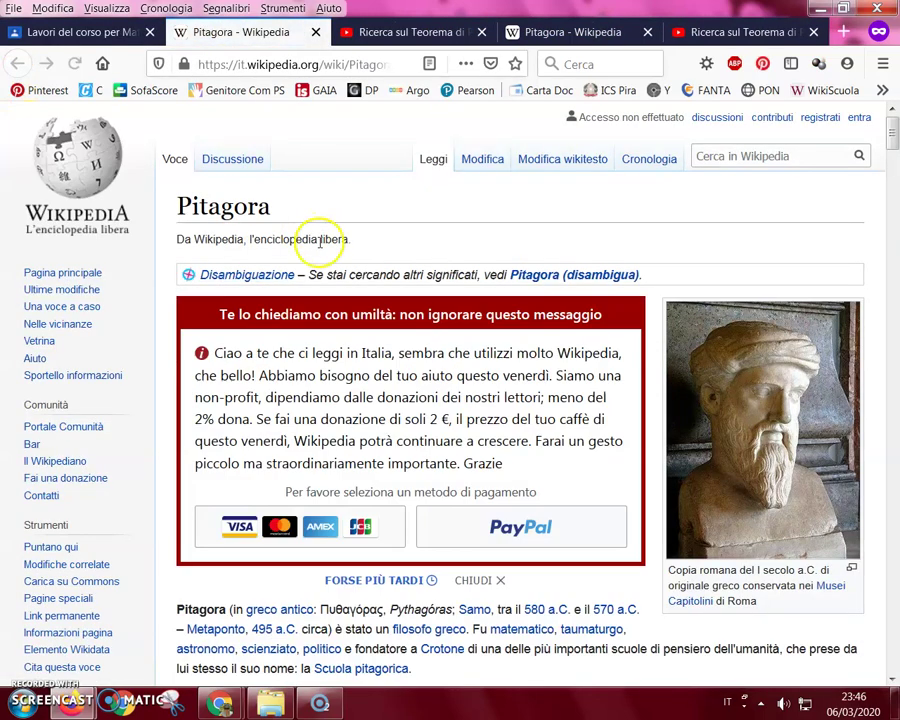
click(75, 31)
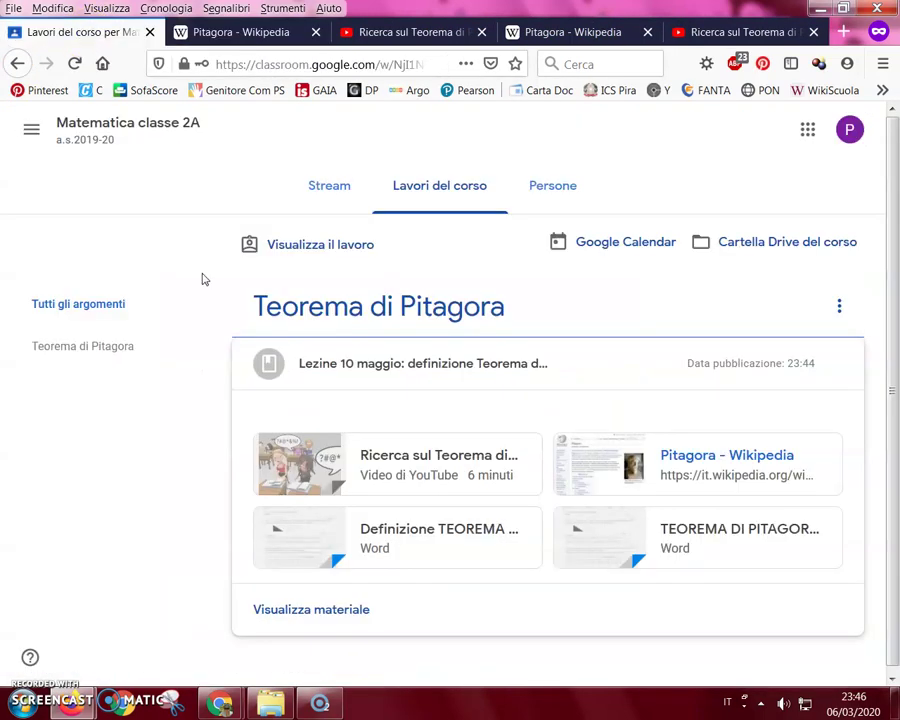
click(699, 533)
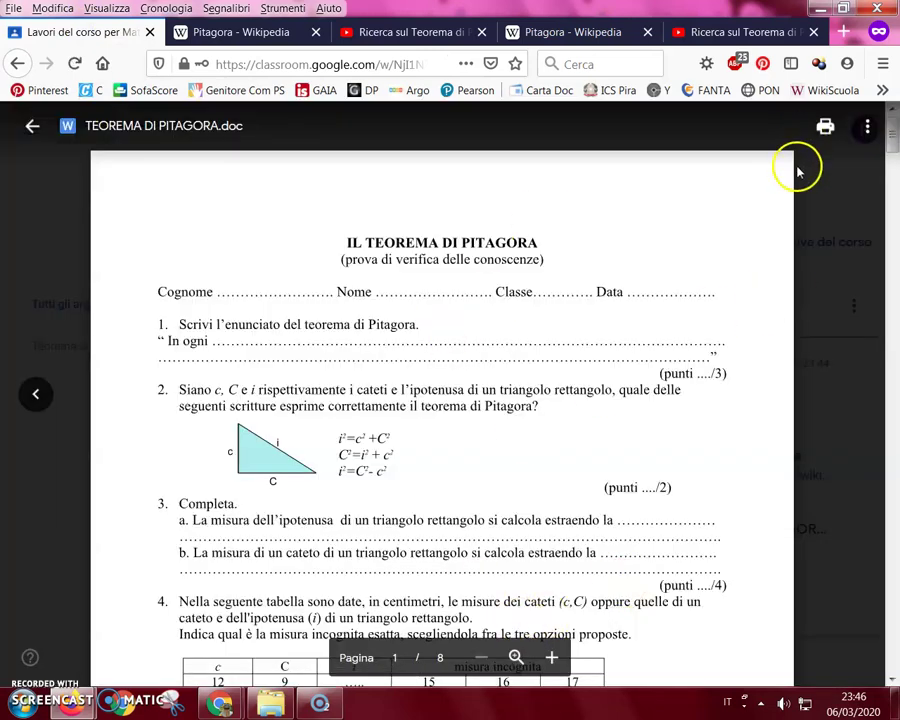
click(867, 127)
click(878, 211)
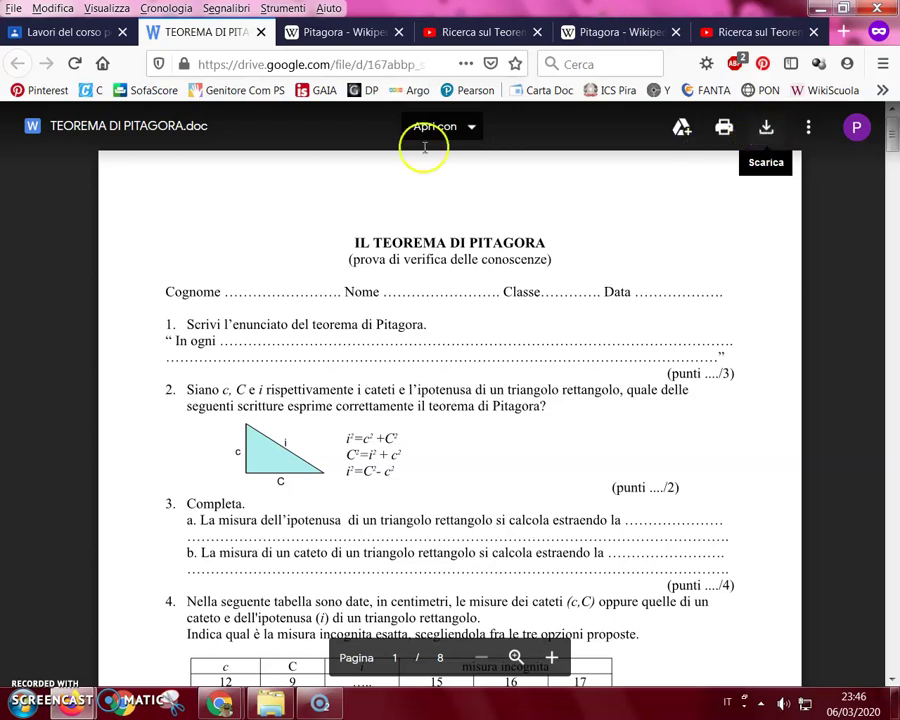
click(63, 32)
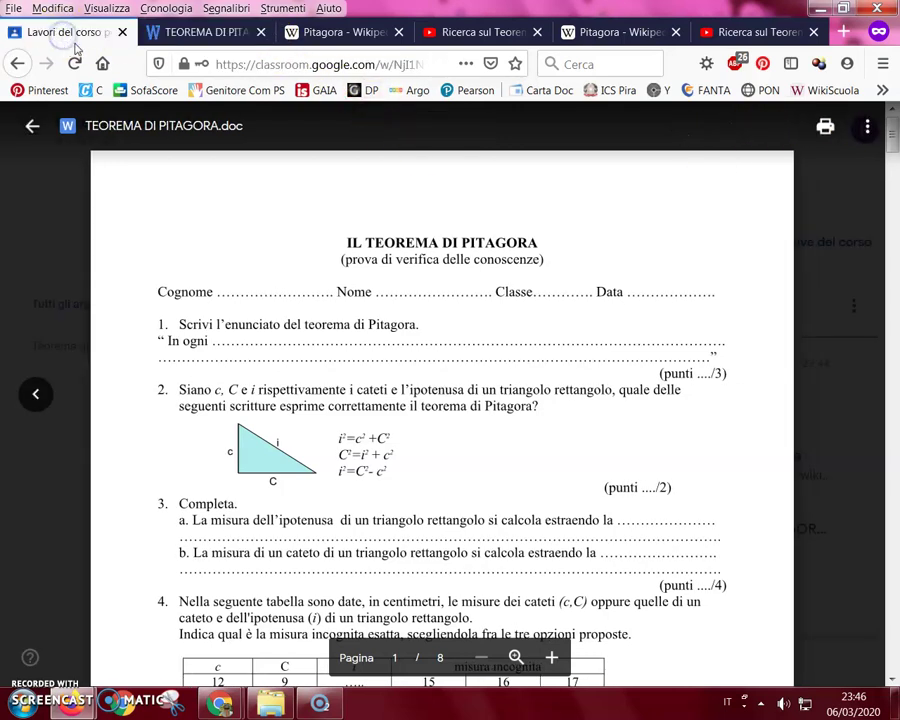
click(30, 126)
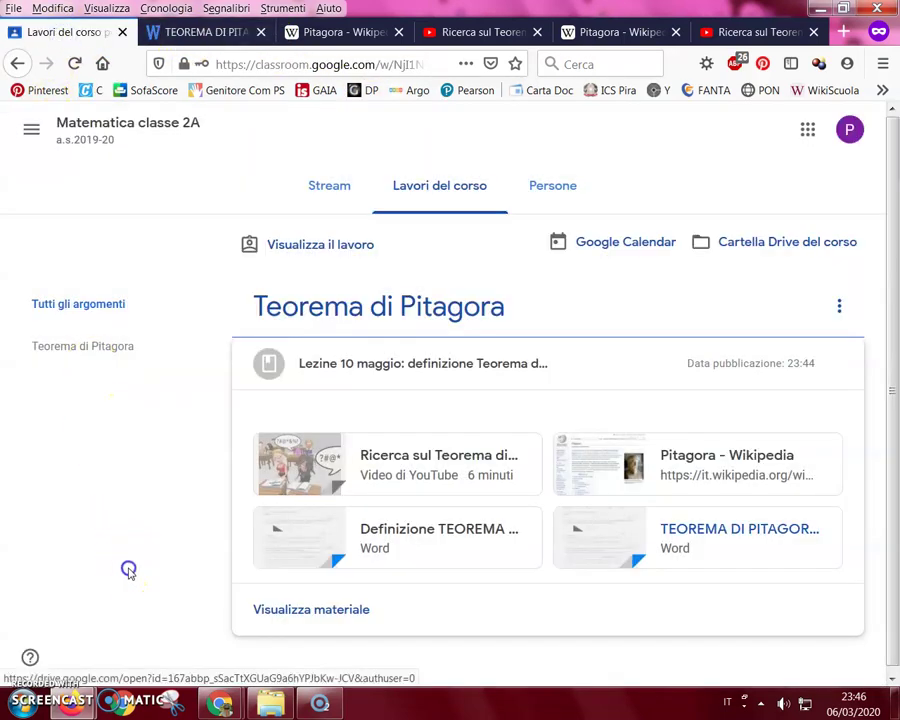
click(25, 695)
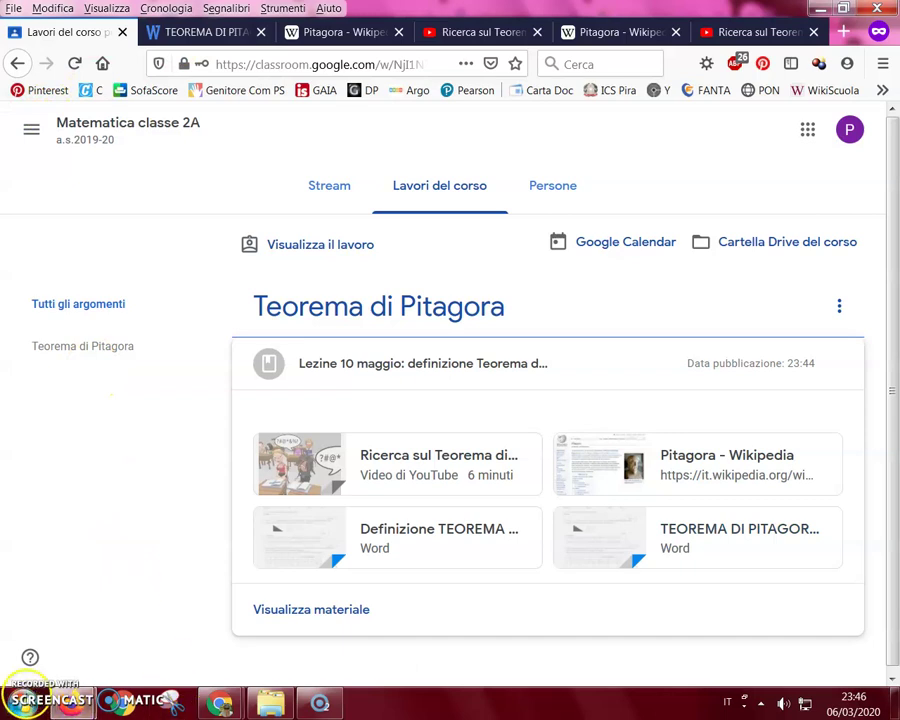